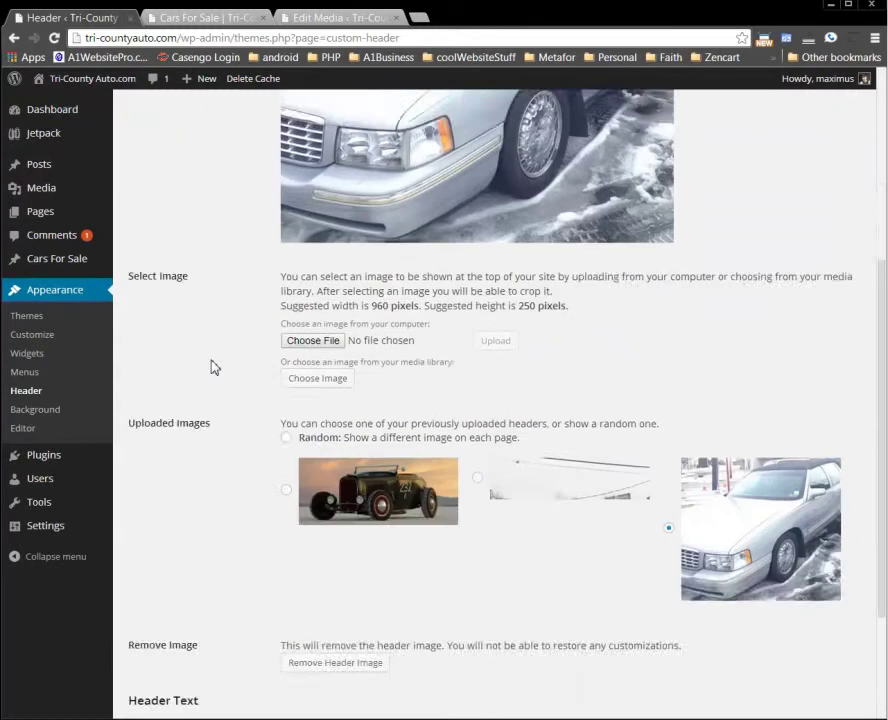
# Step: Check the suggested width and height for the custom header image on the WordPress Header page
pyautogui.scroll(-2, 215, 364)
pyautogui.scroll(-2, 217, 360)
pyautogui.moveTo(372, 306); pyautogui.dragTo(589, 310)
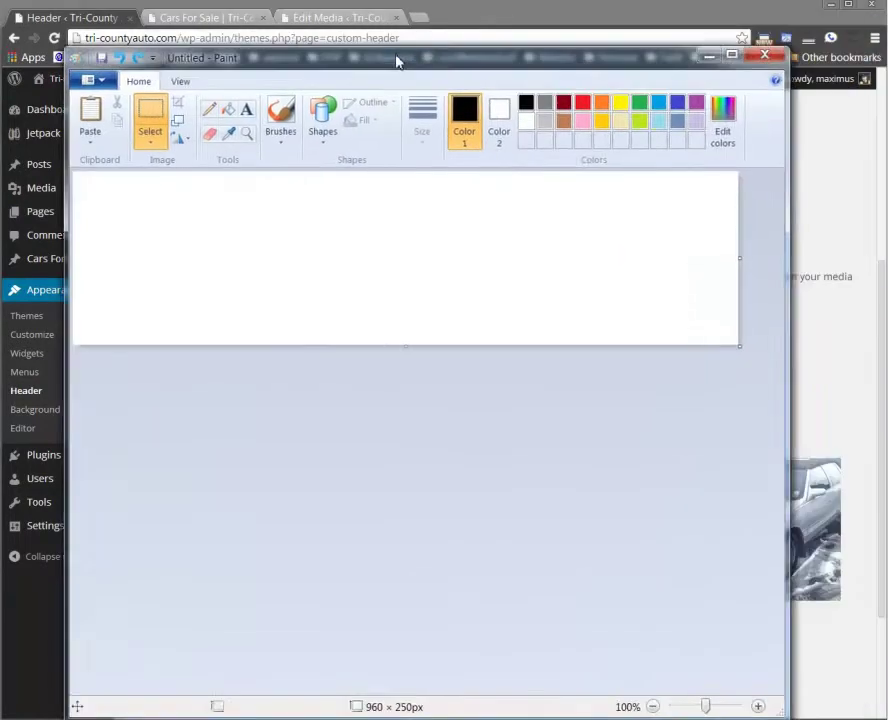
# Step: Switch to Paint and define the blank canvas in pixels, 960 wide by 250 high
pyautogui.moveTo(400, 62); pyautogui.dragTo(425, 37)
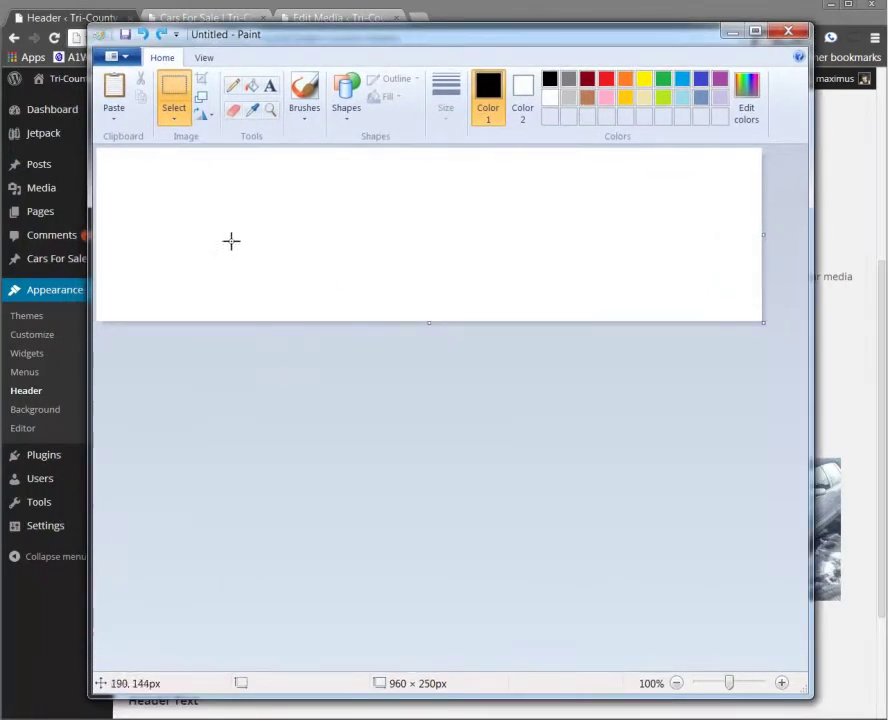
pyautogui.click(116, 57)
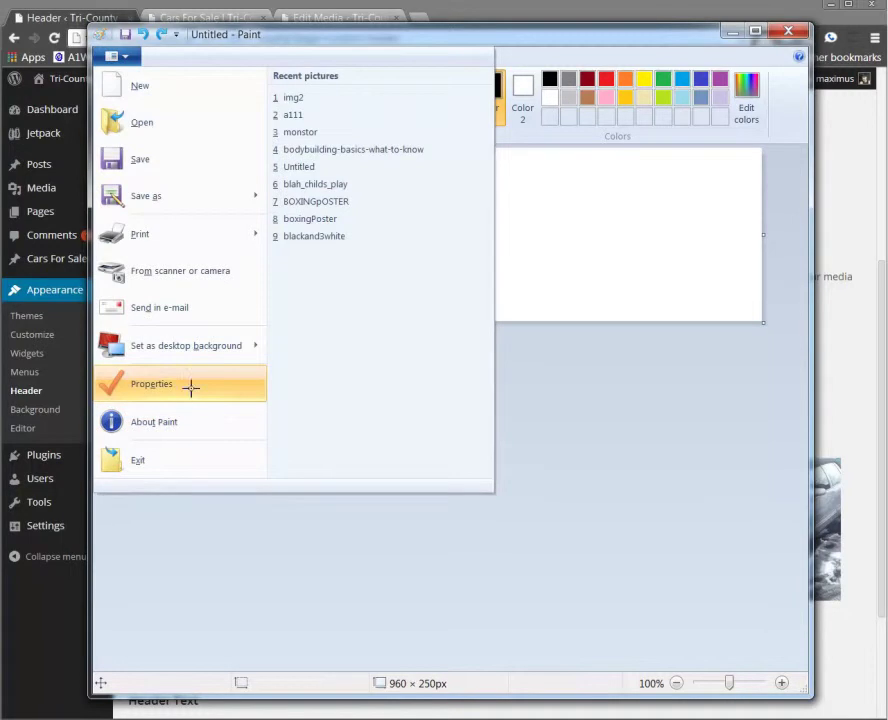
pyautogui.click(194, 396)
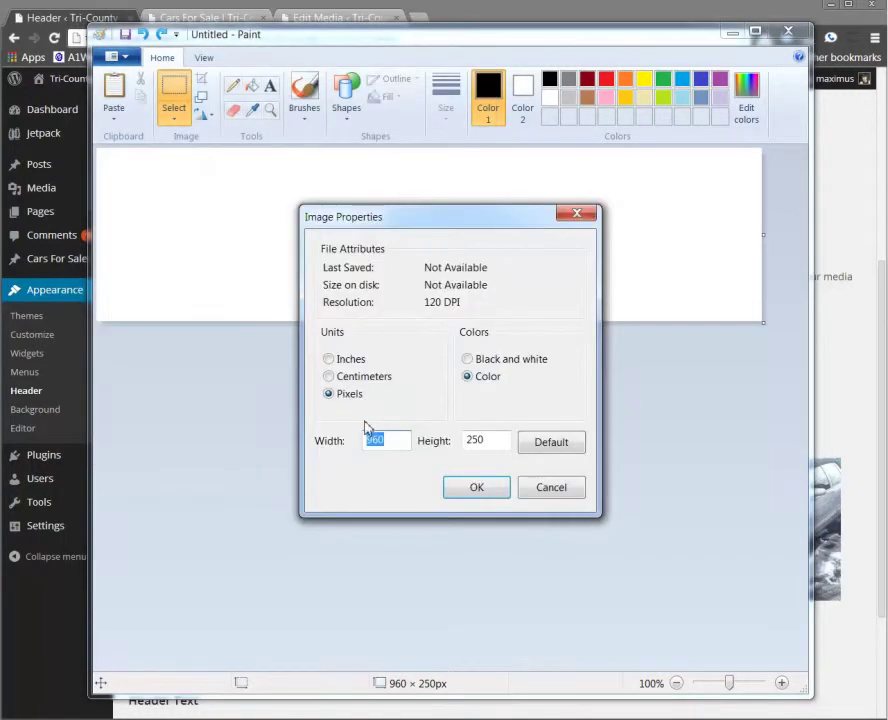
pyautogui.click(329, 360)
pyautogui.click(329, 394)
pyautogui.doubleClick(395, 438)
pyautogui.doubleClick(501, 444)
pyautogui.click(475, 489)
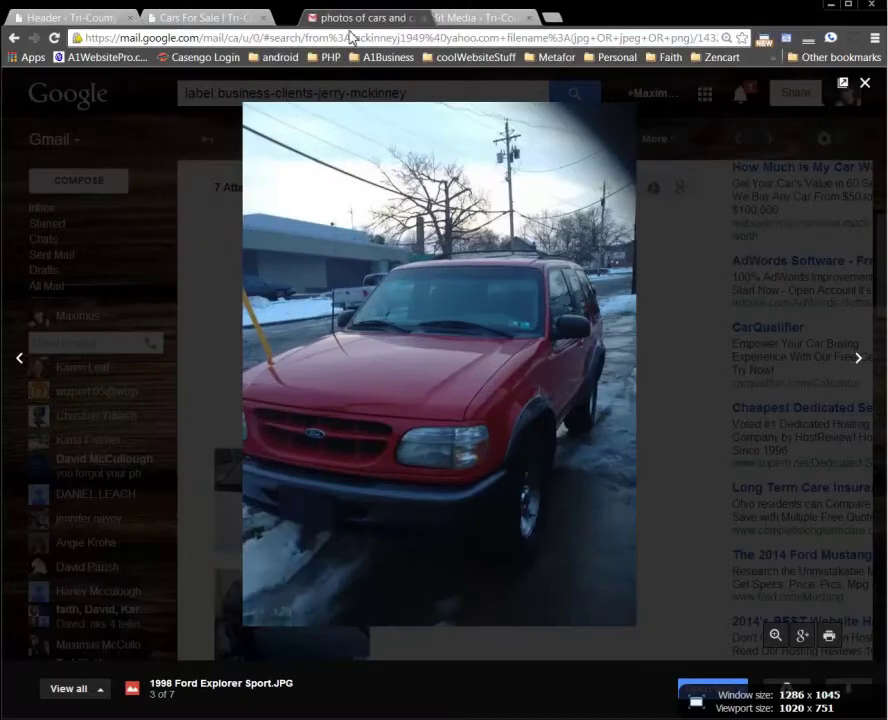
# Step: Go to the 1998 Ford Explorer Sport photo in Gmail and capture the full-width area around the car with Snipping Tool
pyautogui.moveTo(350, 37); pyautogui.dragTo(280, 20)
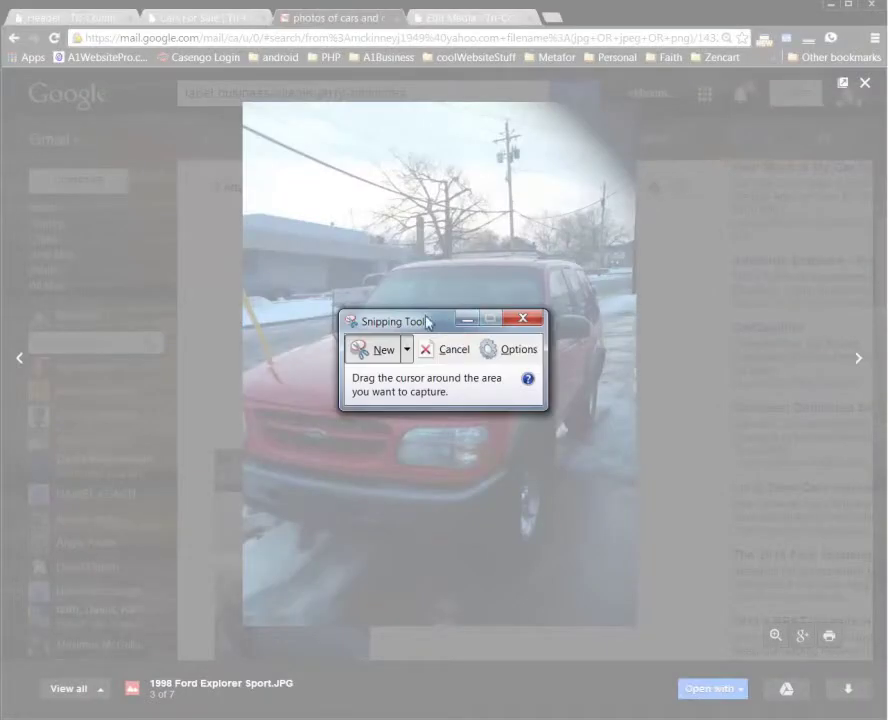
pyautogui.moveTo(414, 319); pyautogui.dragTo(750, 158)
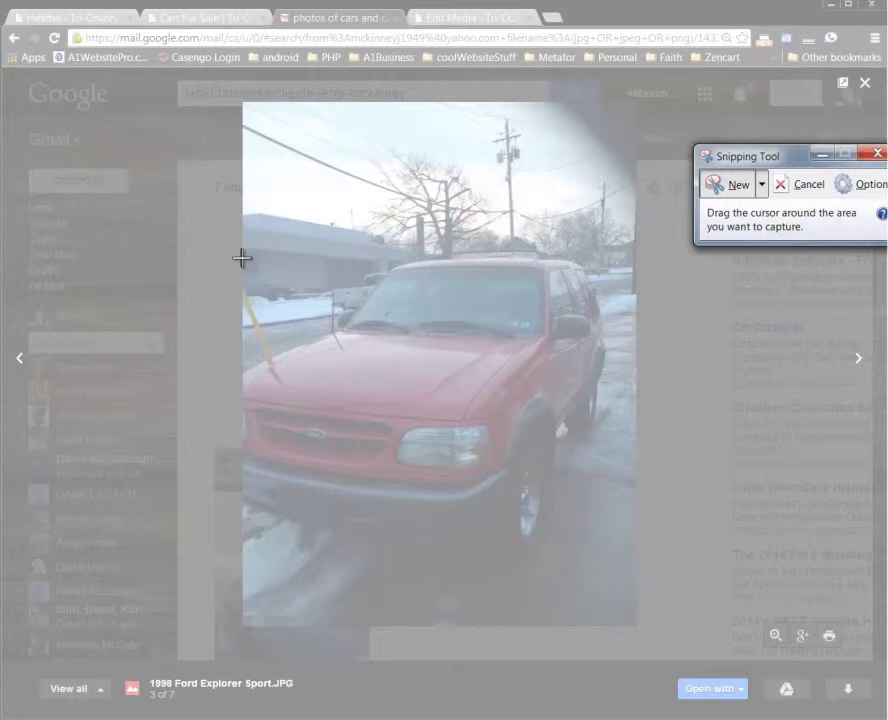
pyautogui.moveTo(242, 253); pyautogui.dragTo(638, 507)
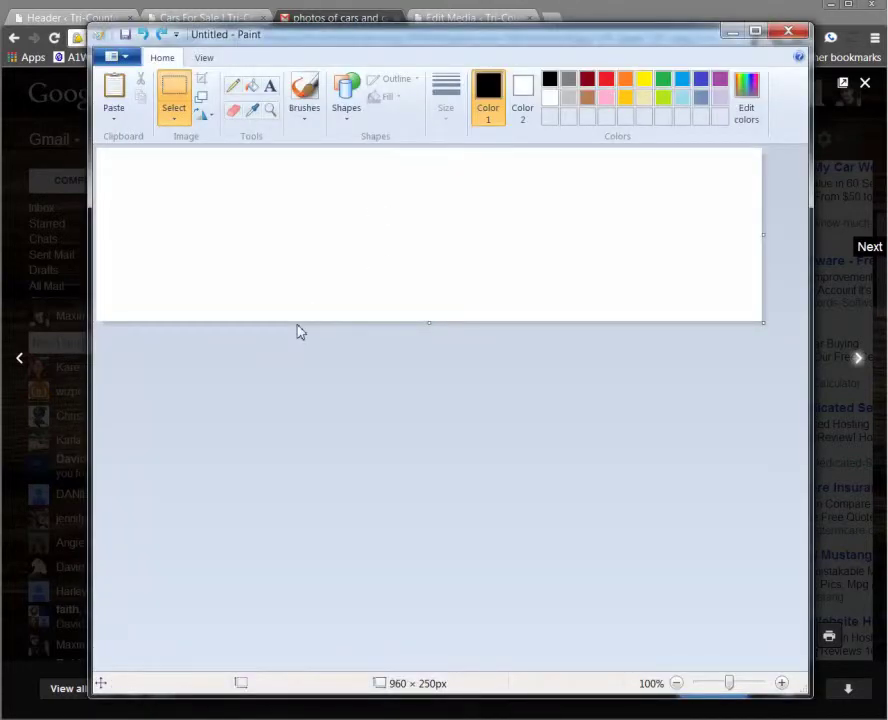
pyautogui.hotkey('ctrl', 'v')
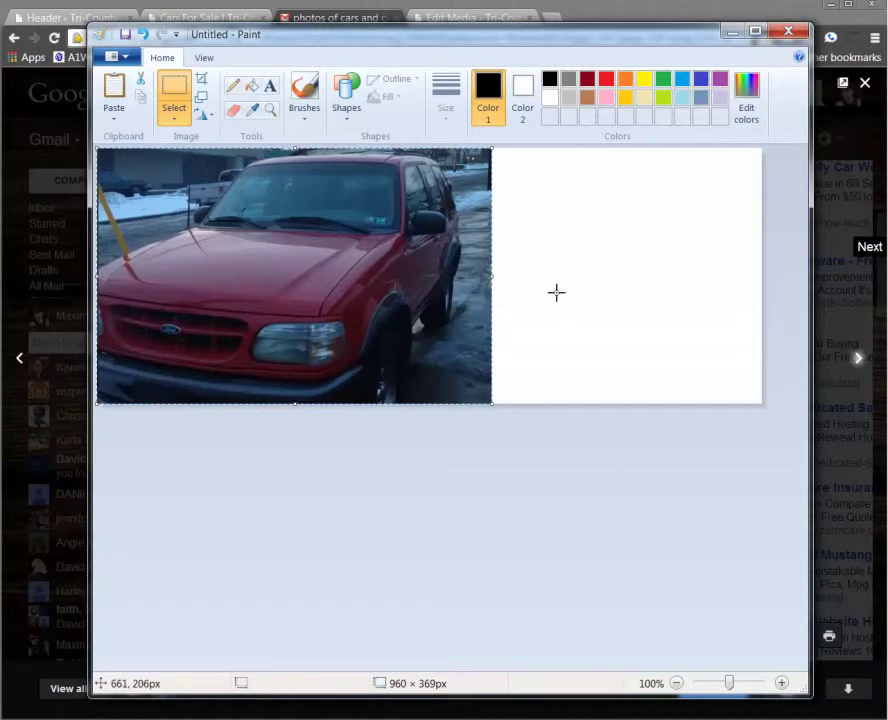
pyautogui.moveTo(321, 277); pyautogui.dragTo(438, 279)
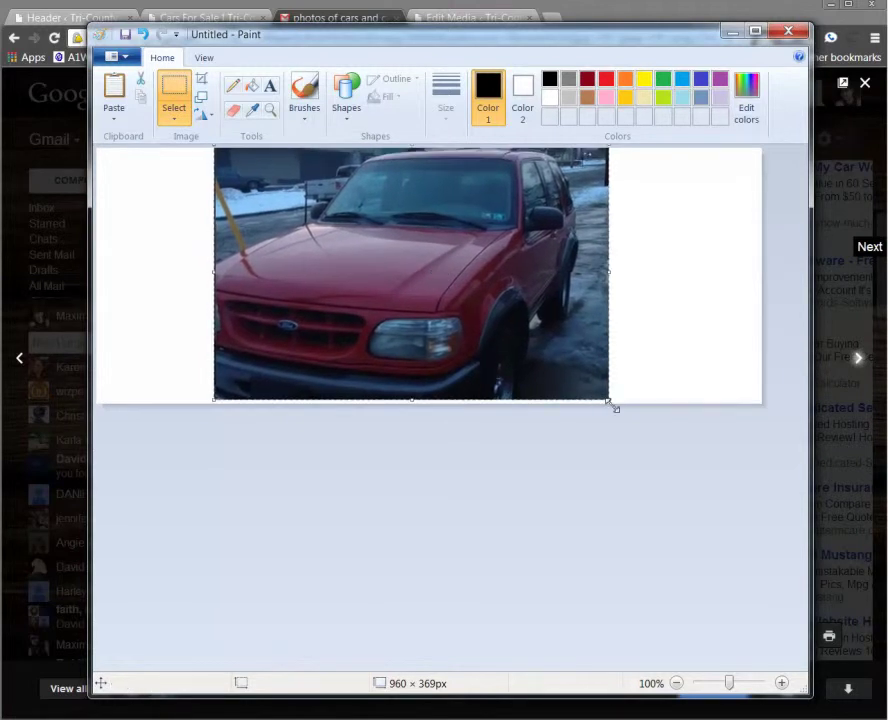
pyautogui.moveTo(611, 407); pyautogui.dragTo(579, 343)
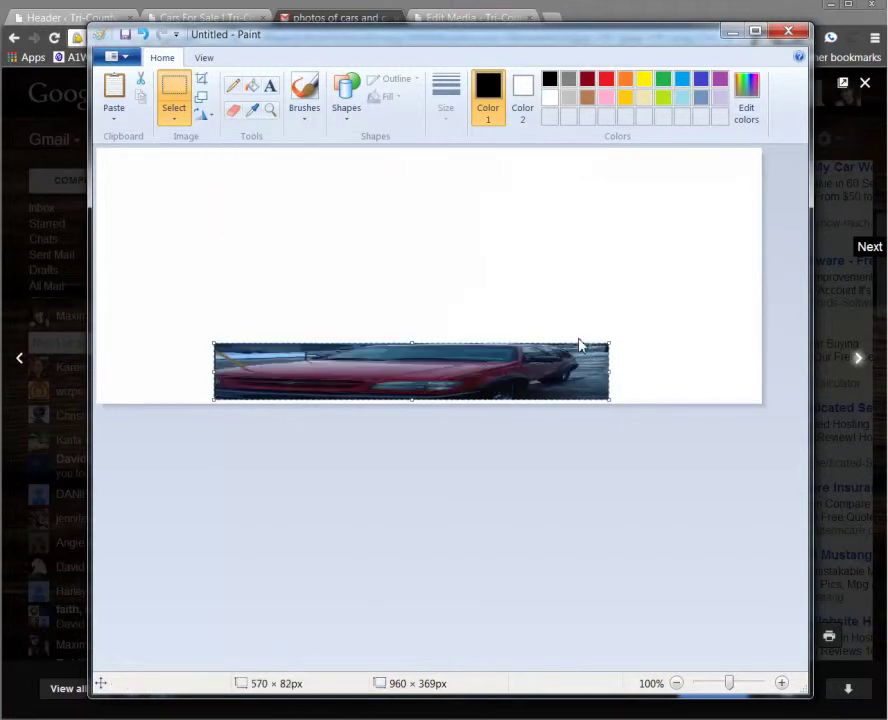
pyautogui.press('Delete')
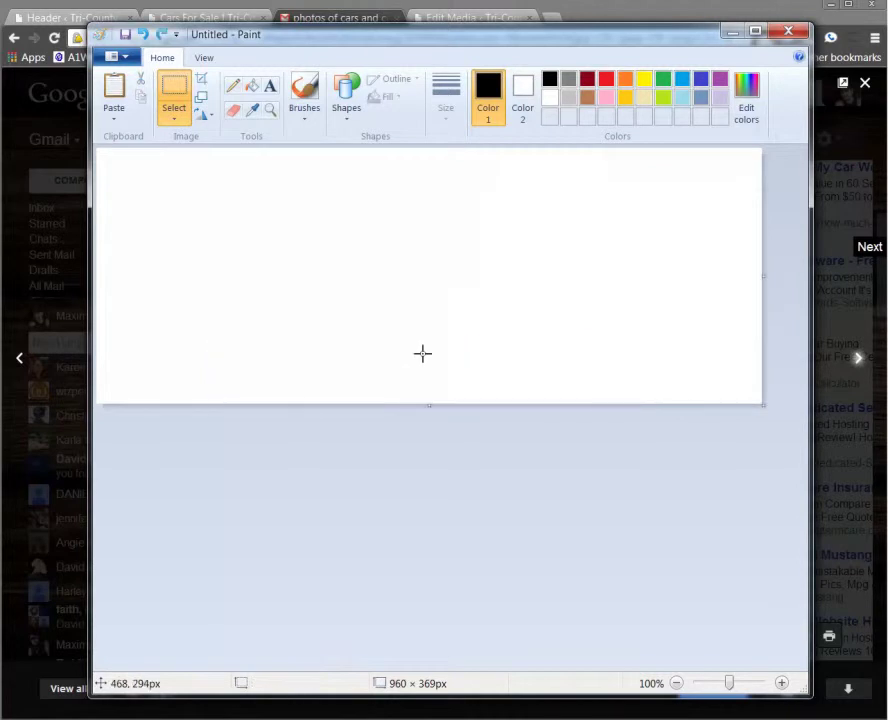
# Step: Paste the captured car picture into the Paint canvas, scale it to about 476 × 283 px and center it near the upper edge
pyautogui.hotkey('ctrl', 'v')
pyautogui.moveTo(430, 339); pyautogui.dragTo(465, 297)
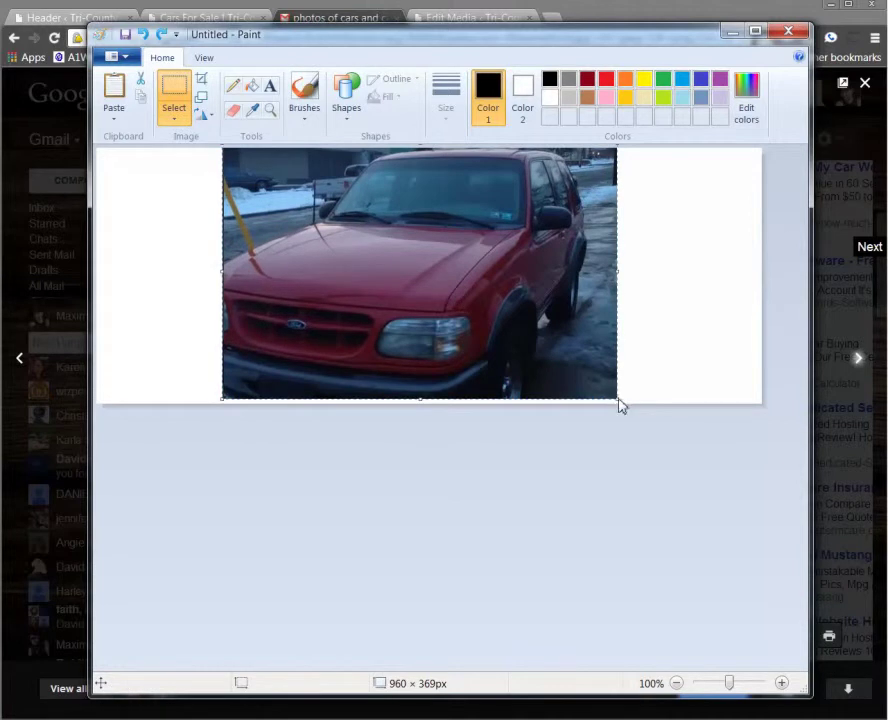
pyautogui.moveTo(622, 402); pyautogui.dragTo(589, 343)
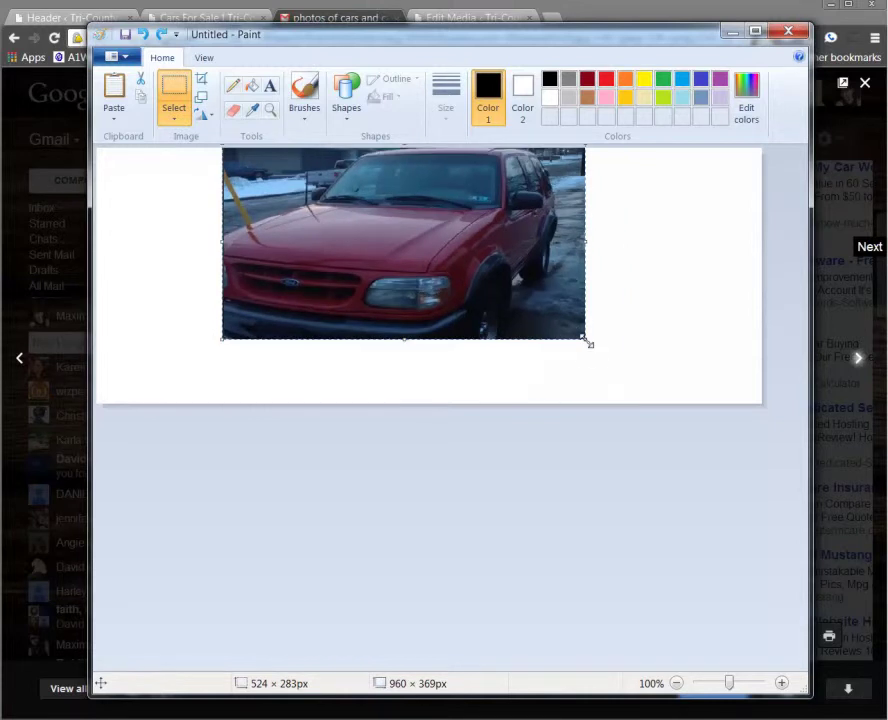
pyautogui.moveTo(587, 242); pyautogui.dragTo(551, 242)
pyautogui.moveTo(439, 245); pyautogui.dragTo(470, 245)
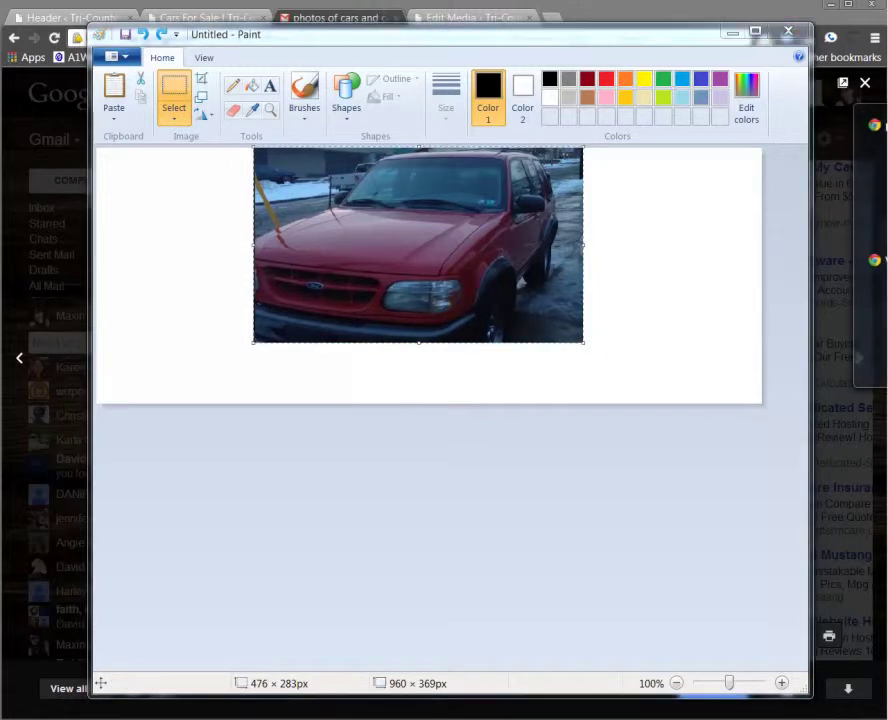
# Step: Switch to Chrome and review the header on the Cars For Sale page and the suggested dimensions on the Header page
pyautogui.click(203, 7)
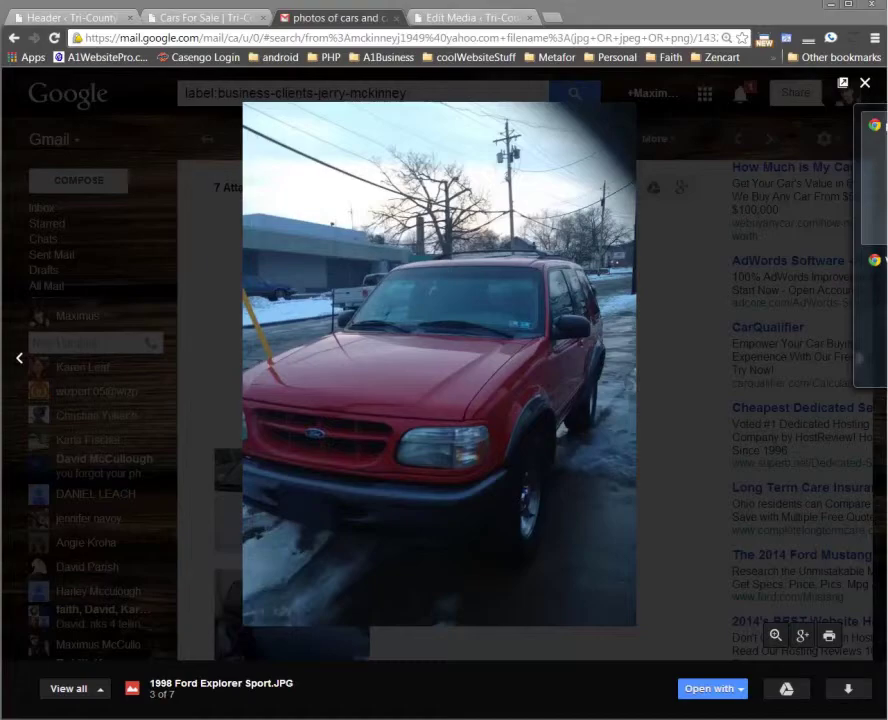
pyautogui.click(189, 19)
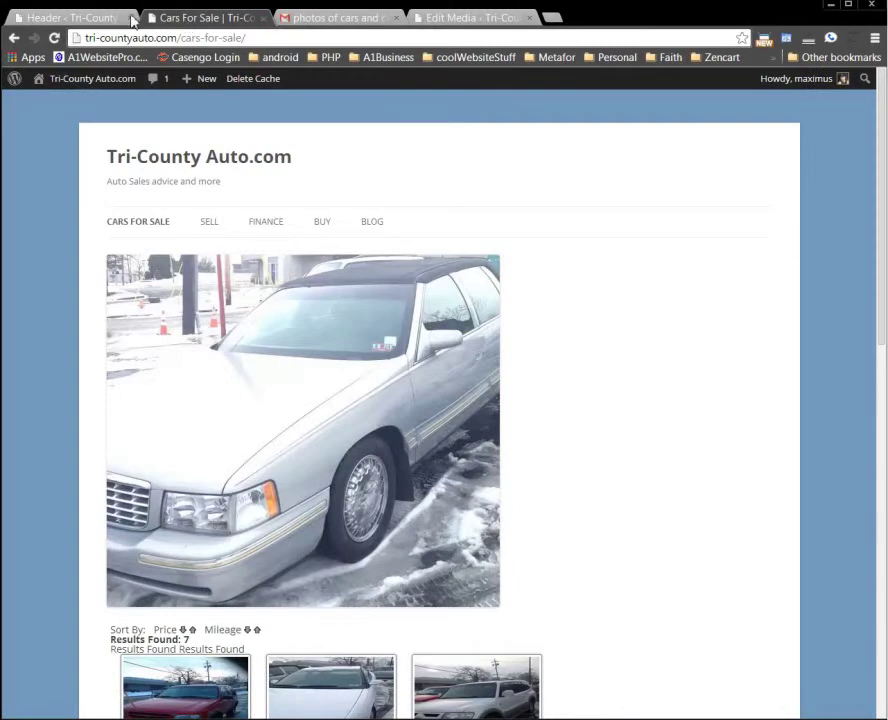
pyautogui.click(88, 20)
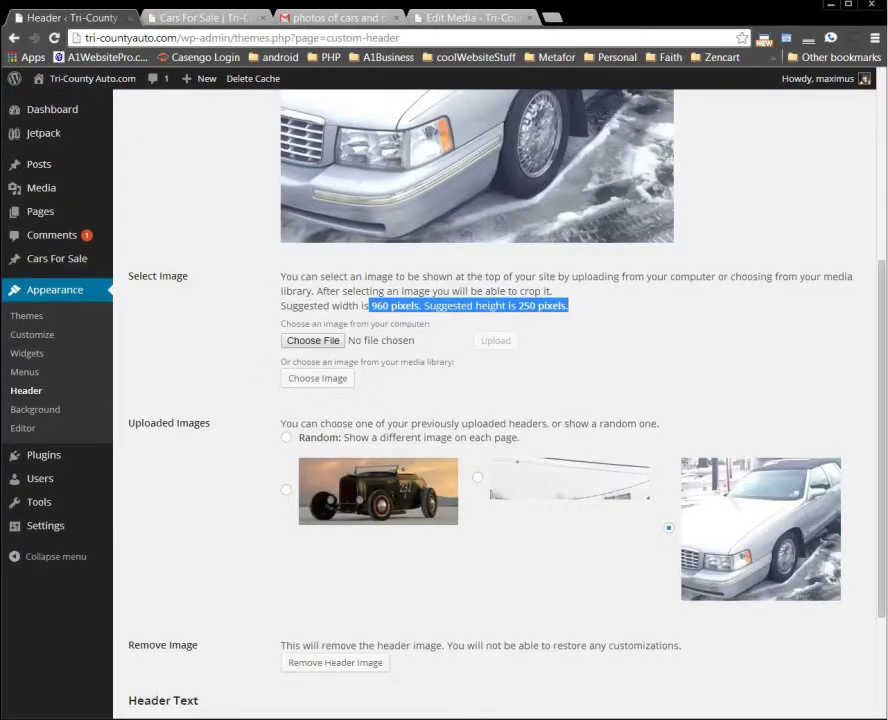
# Step: Return to Paint and set the canvas height to 250 pixels
pyautogui.hotkey('alt', 'Tab')
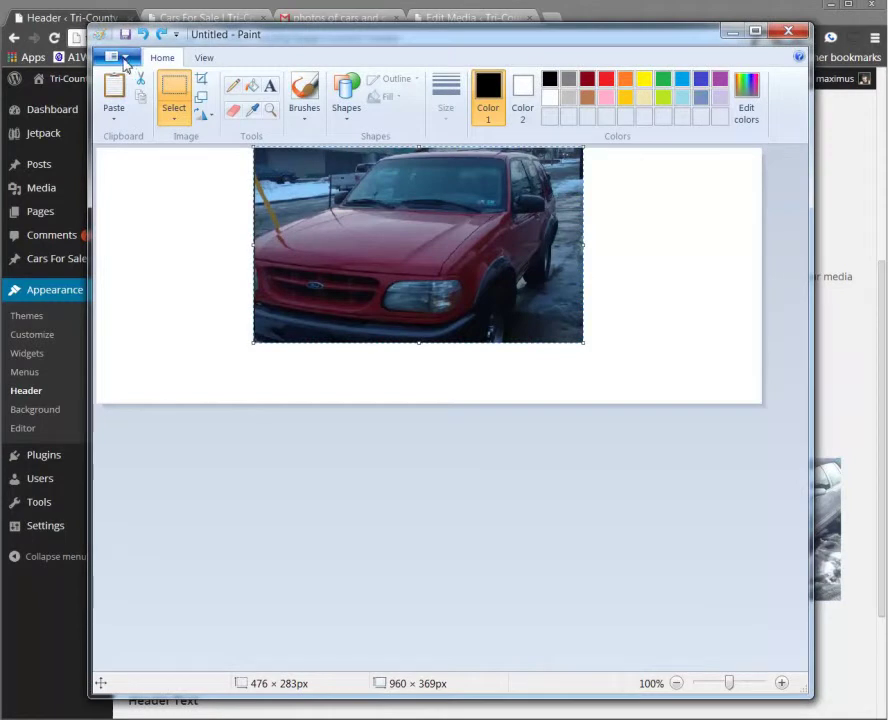
pyautogui.click(127, 61)
pyautogui.click(145, 387)
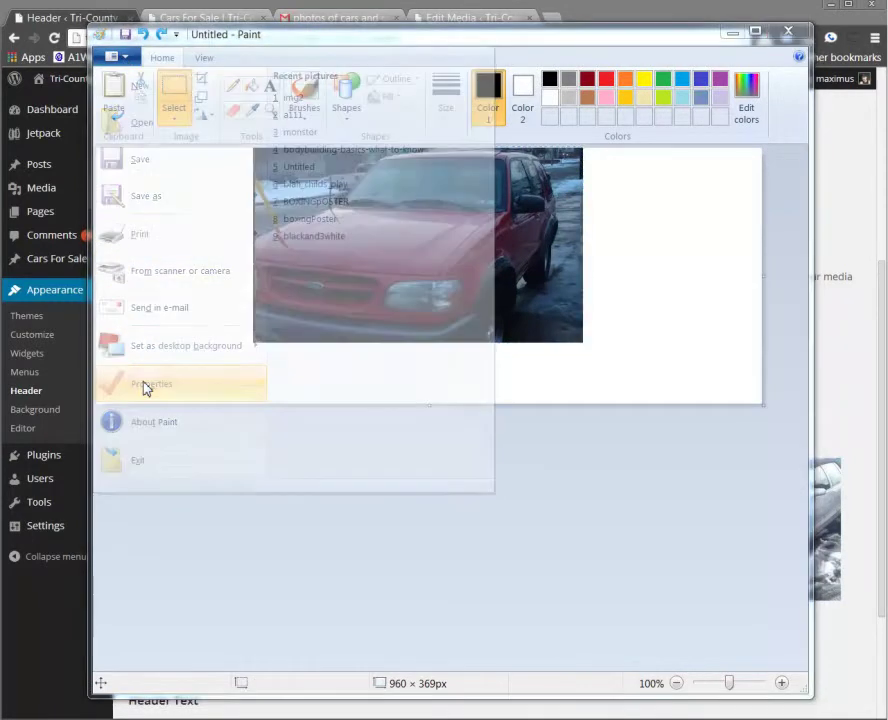
pyautogui.click(495, 441)
pyautogui.doubleClick(495, 441)
pyautogui.write('25')
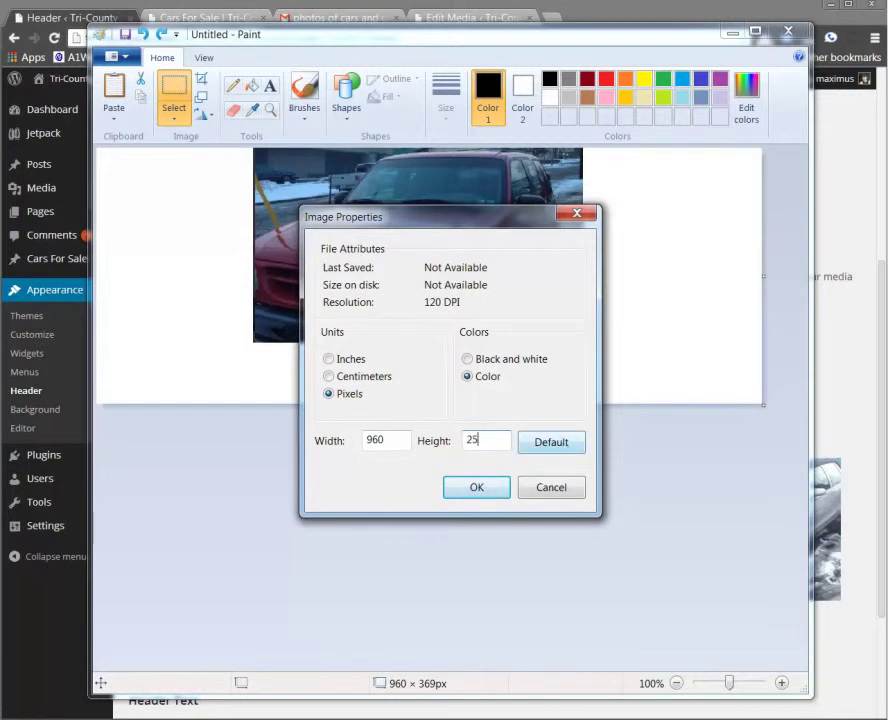
pyautogui.click(493, 495)
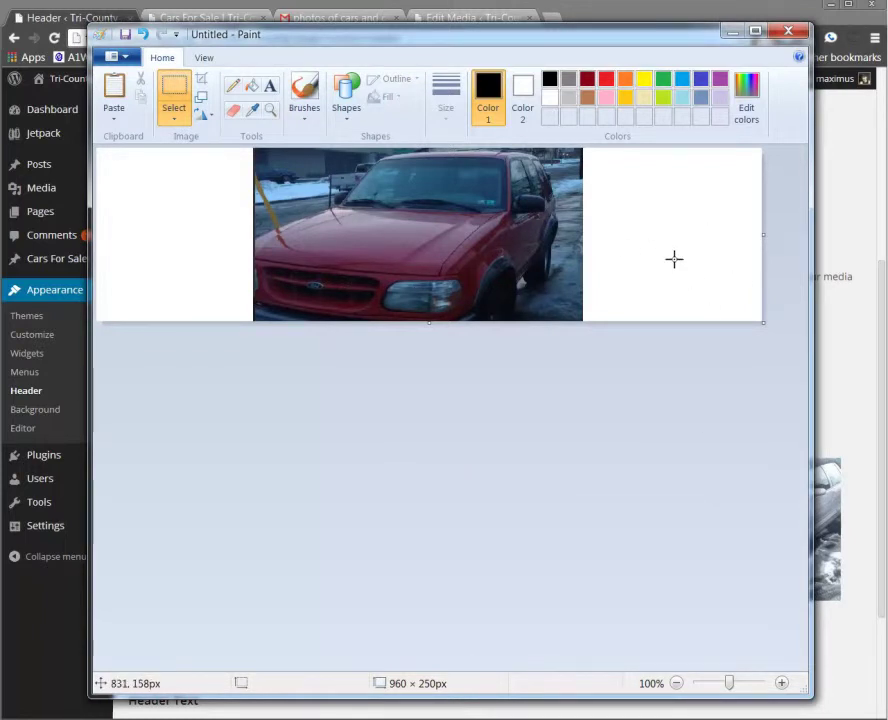
# Step: Try to cover the blank area left of the car picture with black freehand brush strokes
pyautogui.click(176, 125)
pyautogui.click(185, 157)
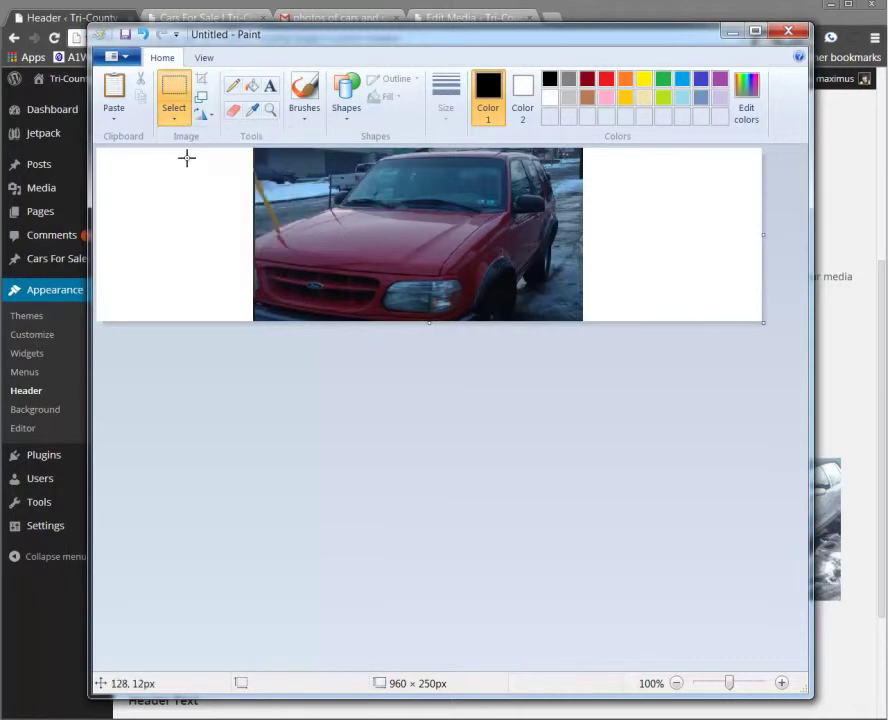
pyautogui.click(307, 93)
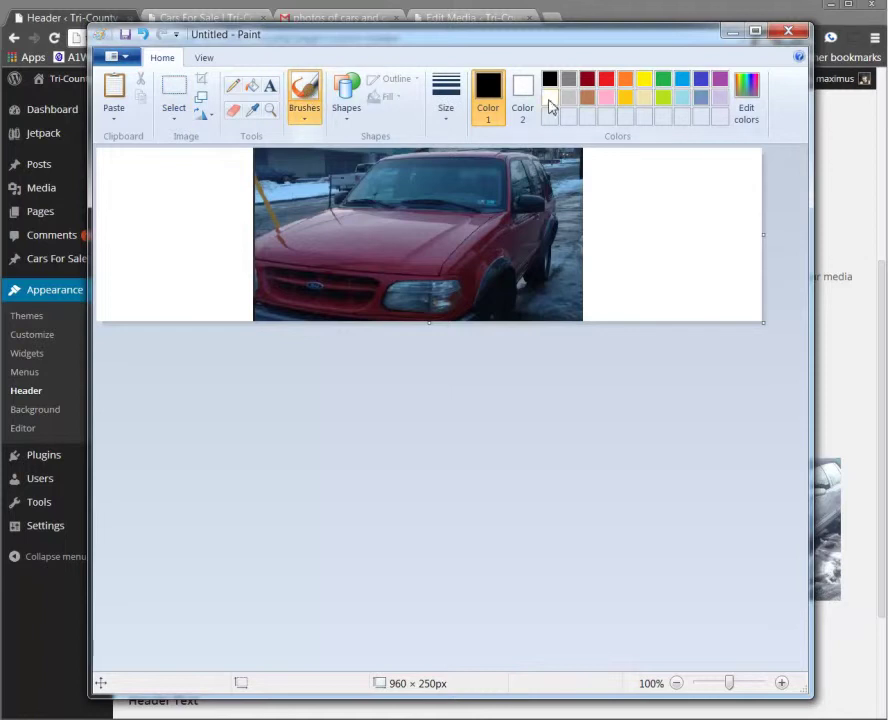
pyautogui.moveTo(233, 172); pyautogui.dragTo(208, 232)
pyautogui.moveTo(177, 316)
pyautogui.mouseDown()
pyautogui.moveTo(155, 219)
pyautogui.moveTo(118, 293)
pyautogui.moveTo(144, 227)
pyautogui.mouseUp()
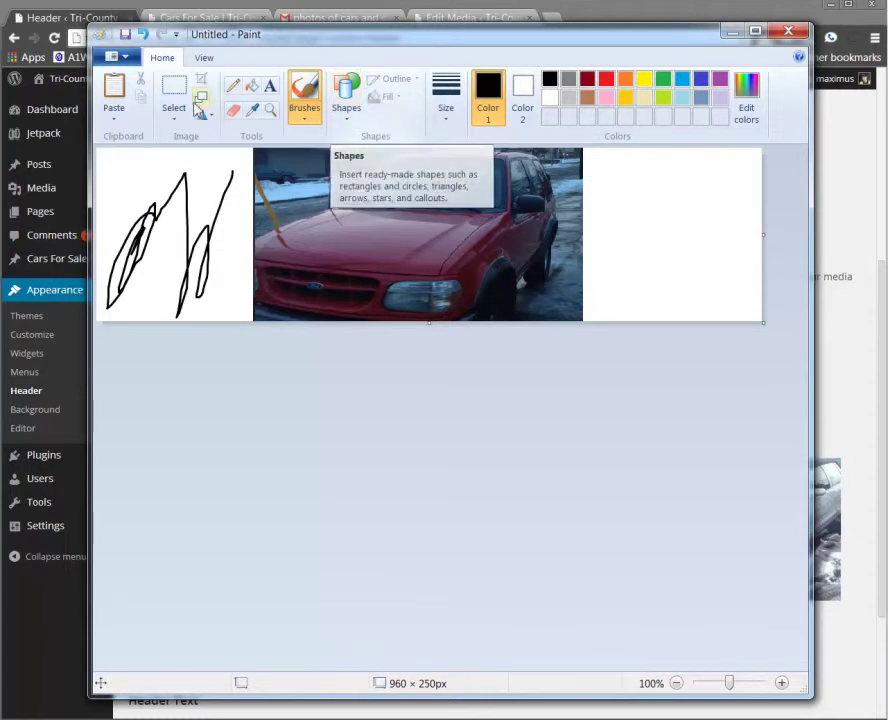
# Step: Fill the blank areas on both sides of the car picture with black
pyautogui.click(174, 100)
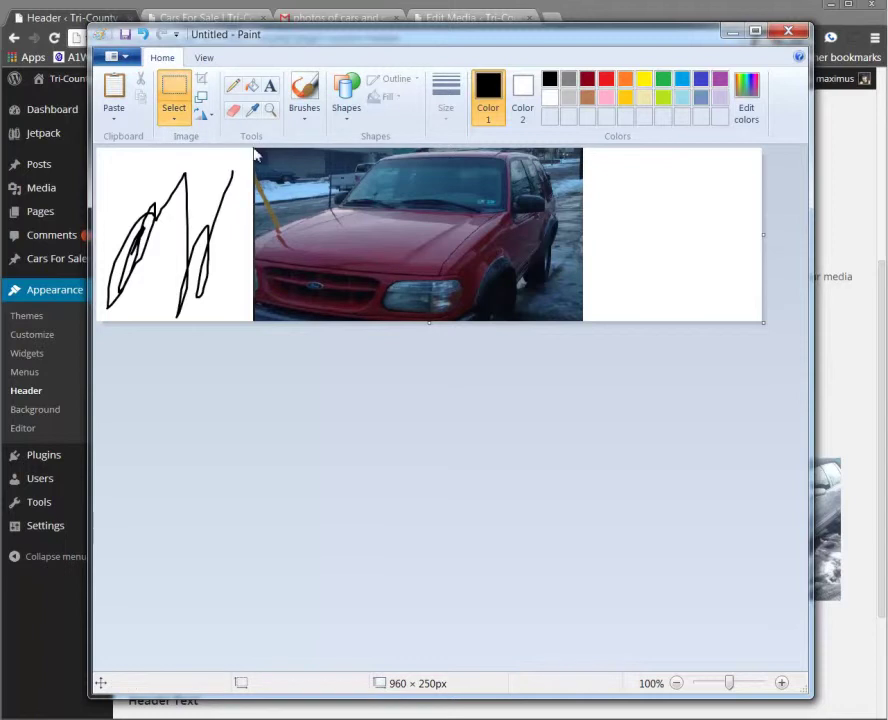
pyautogui.moveTo(253, 149)
pyautogui.mouseDown()
pyautogui.moveTo(206, 327)
pyautogui.moveTo(77, 369)
pyautogui.mouseUp()
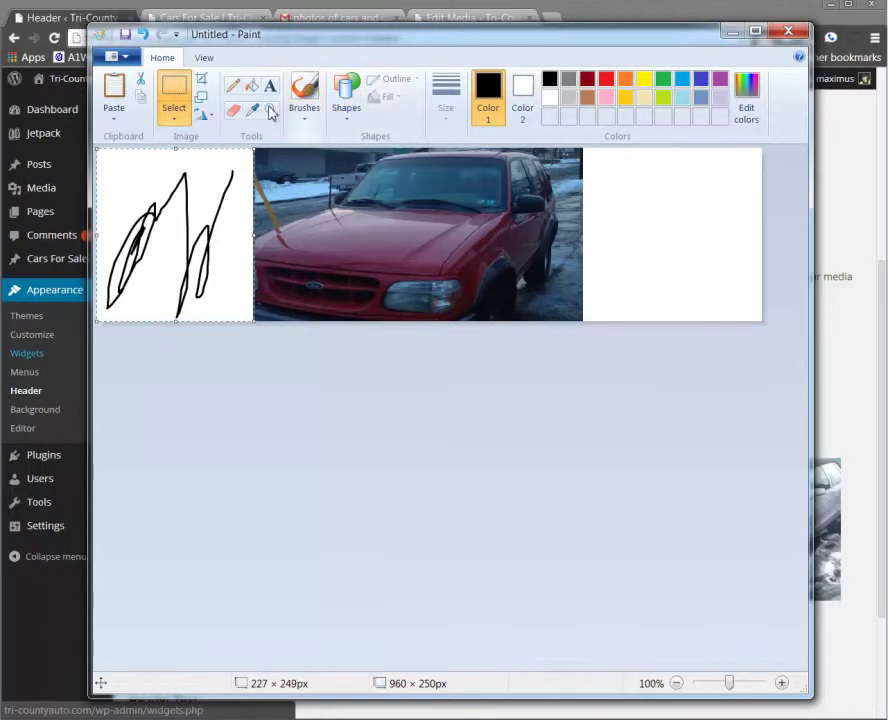
pyautogui.click(251, 87)
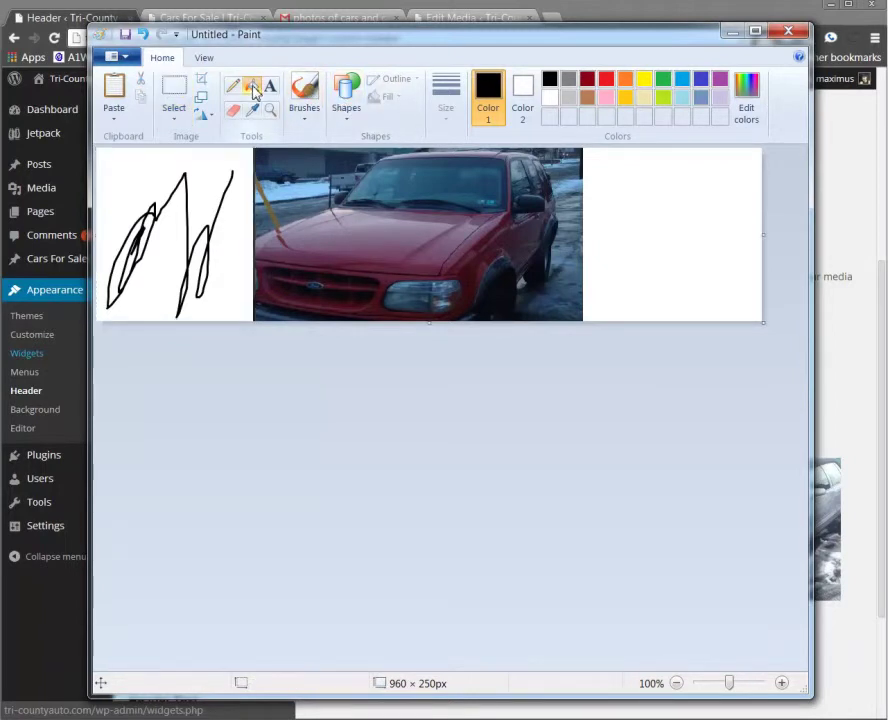
pyautogui.click(202, 209)
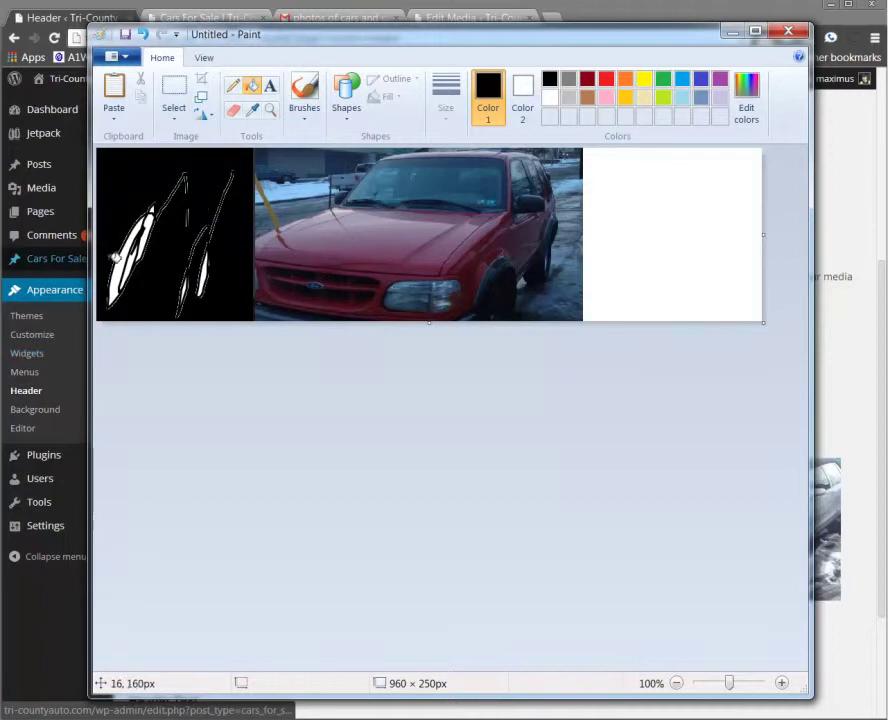
pyautogui.click(125, 268)
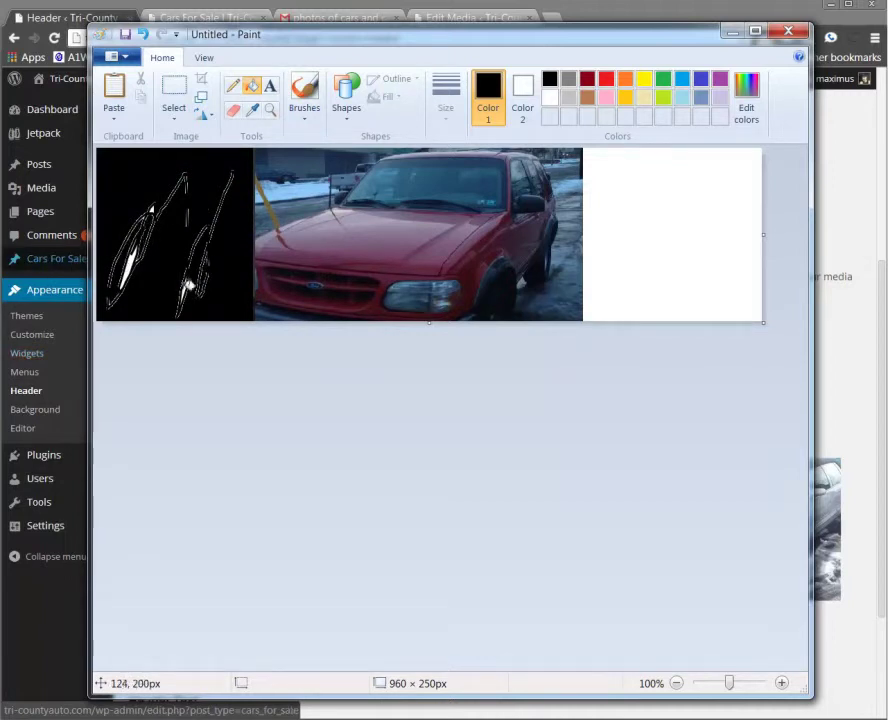
pyautogui.click(655, 273)
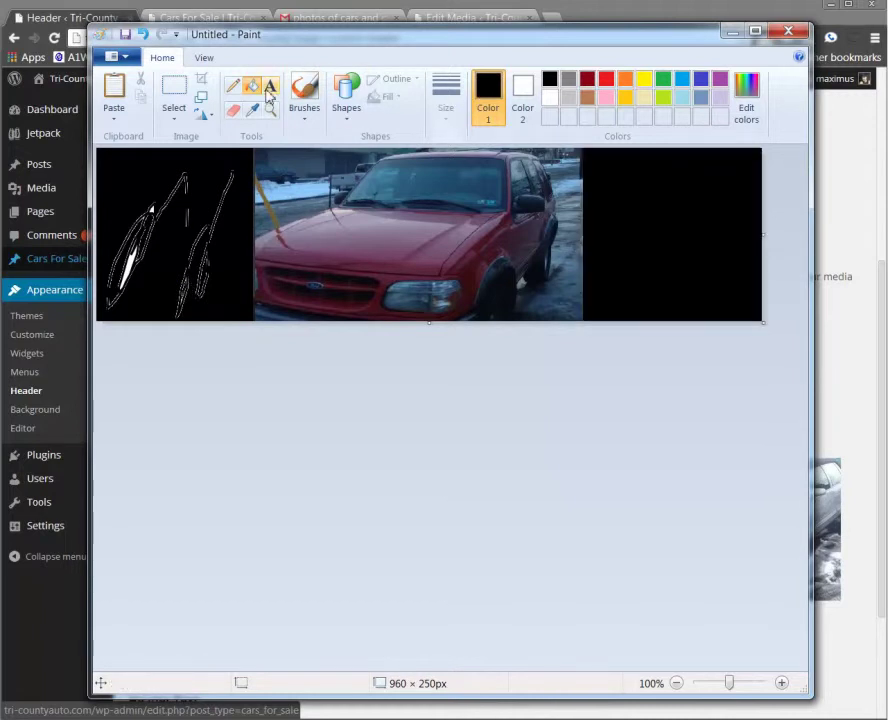
# Step: Erase the leftover scribble outlines left of the car picture and fill the erased area with black
pyautogui.click(241, 108)
pyautogui.moveTo(234, 173)
pyautogui.mouseDown()
pyautogui.moveTo(173, 315)
pyautogui.moveTo(202, 233)
pyautogui.moveTo(180, 276)
pyautogui.moveTo(203, 256)
pyautogui.moveTo(201, 283)
pyautogui.moveTo(204, 287)
pyautogui.mouseUp()
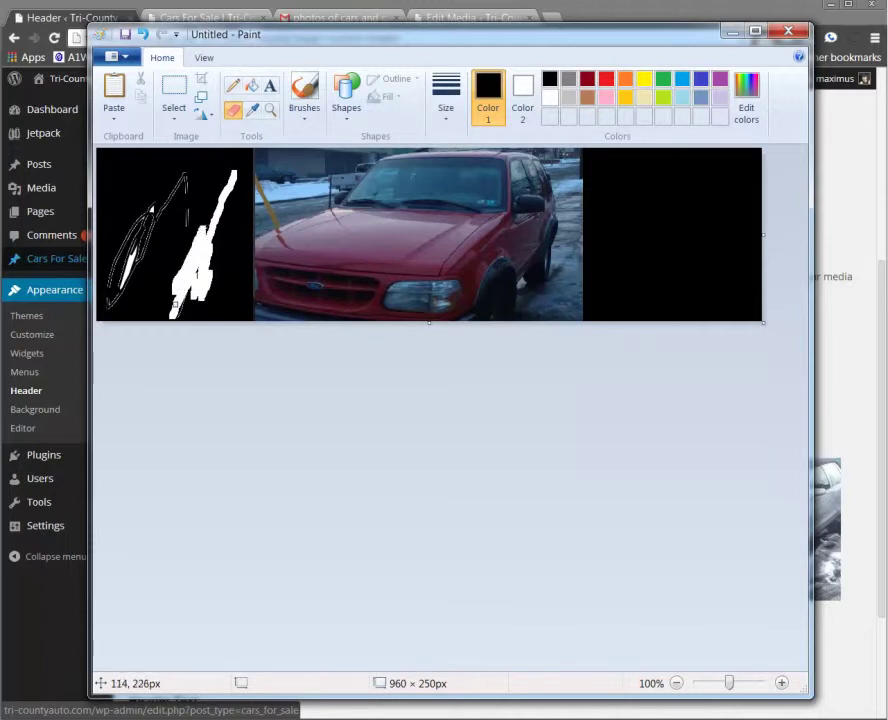
pyautogui.moveTo(177, 318)
pyautogui.mouseDown()
pyautogui.moveTo(190, 265)
pyautogui.moveTo(150, 215)
pyautogui.moveTo(185, 180)
pyautogui.moveTo(172, 255)
pyautogui.moveTo(180, 178)
pyautogui.moveTo(148, 215)
pyautogui.moveTo(145, 240)
pyautogui.moveTo(160, 205)
pyautogui.moveTo(108, 300)
pyautogui.moveTo(113, 257)
pyautogui.moveTo(103, 298)
pyautogui.moveTo(118, 270)
pyautogui.moveTo(106, 300)
pyautogui.moveTo(119, 296)
pyautogui.moveTo(139, 237)
pyautogui.moveTo(137, 255)
pyautogui.moveTo(163, 206)
pyautogui.moveTo(186, 222)
pyautogui.moveTo(185, 214)
pyautogui.moveTo(136, 219)
pyautogui.mouseUp()
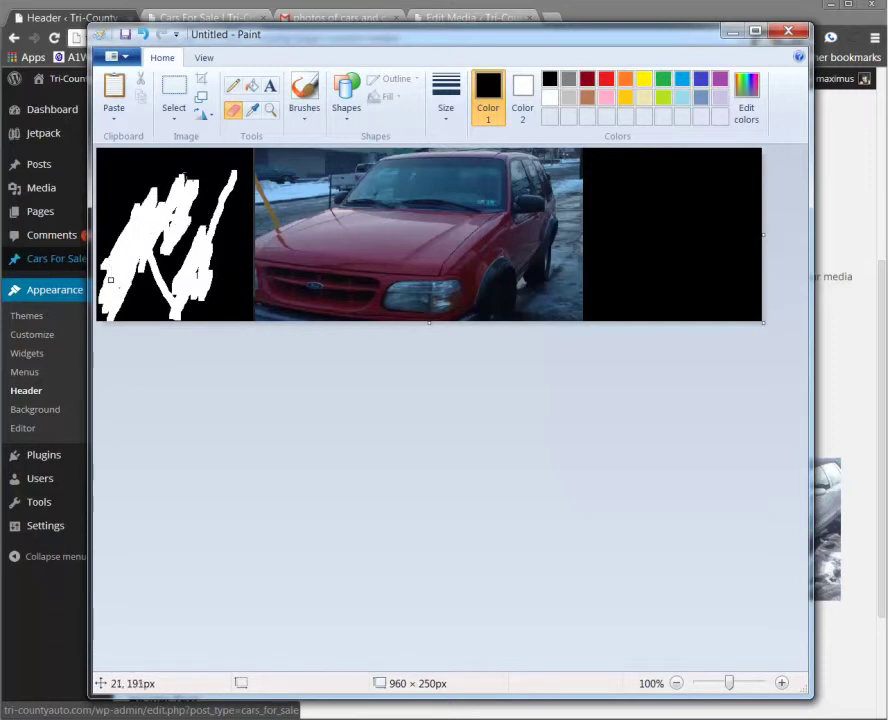
pyautogui.click(251, 86)
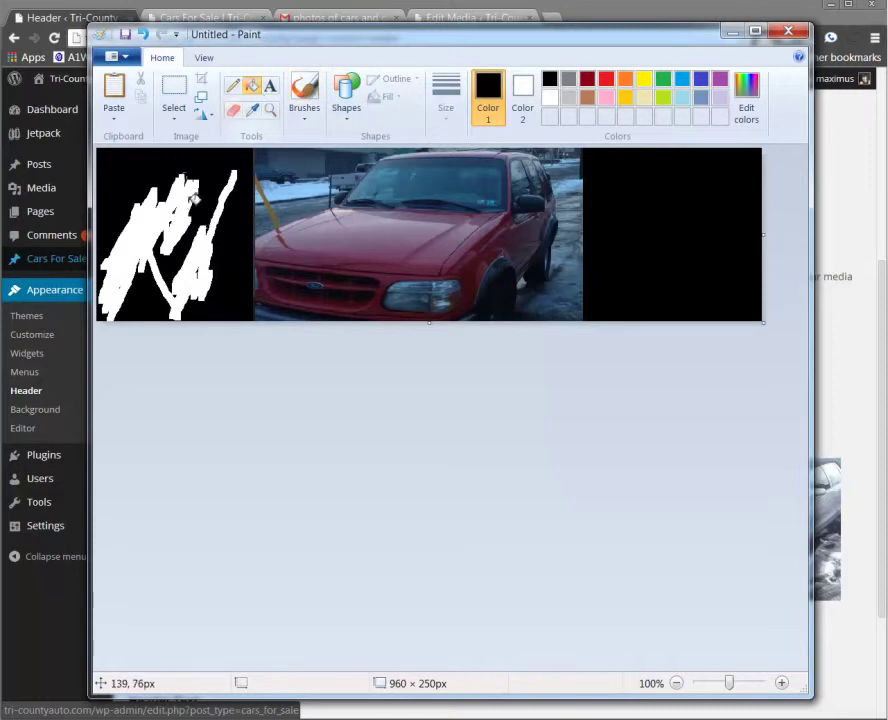
pyautogui.click(191, 195)
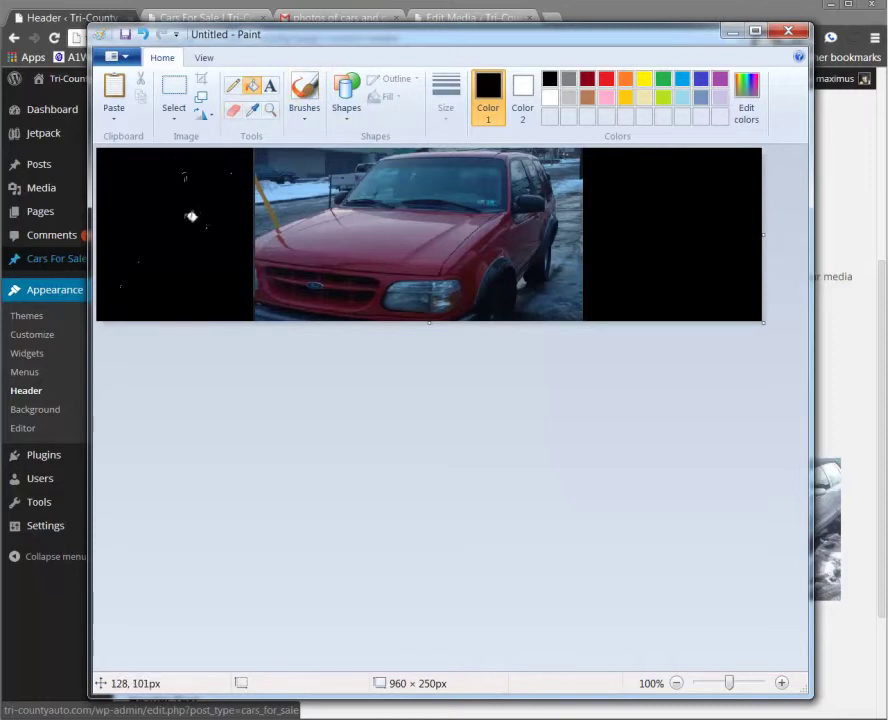
# Step: Paint over the leftover white specks in the black area left of the car picture with the brush
pyautogui.click(310, 95)
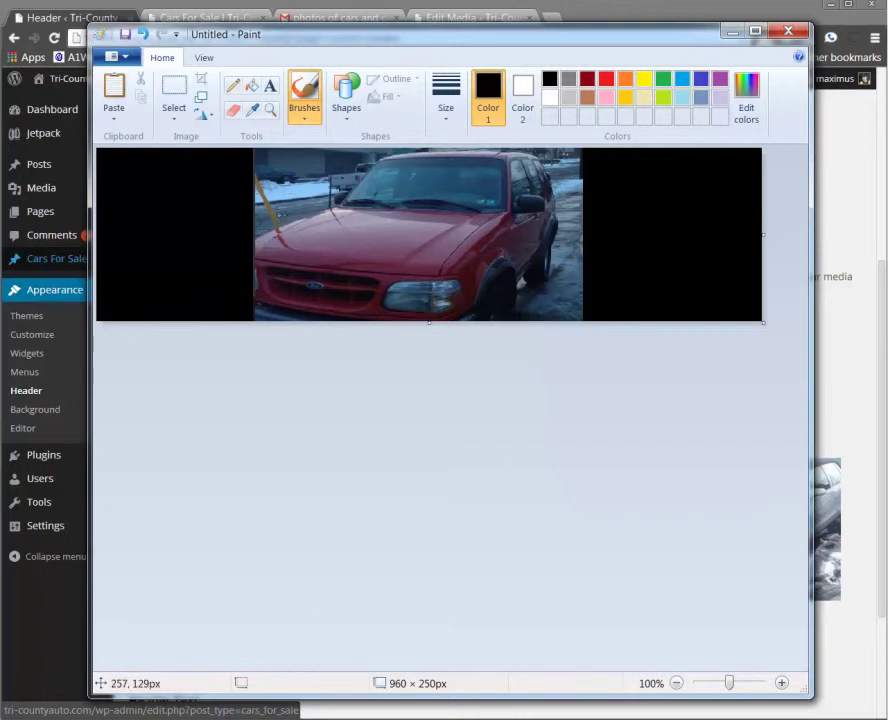
# Step: Start a text box on the black area left of the car picture with the font size set to 25
pyautogui.click(271, 88)
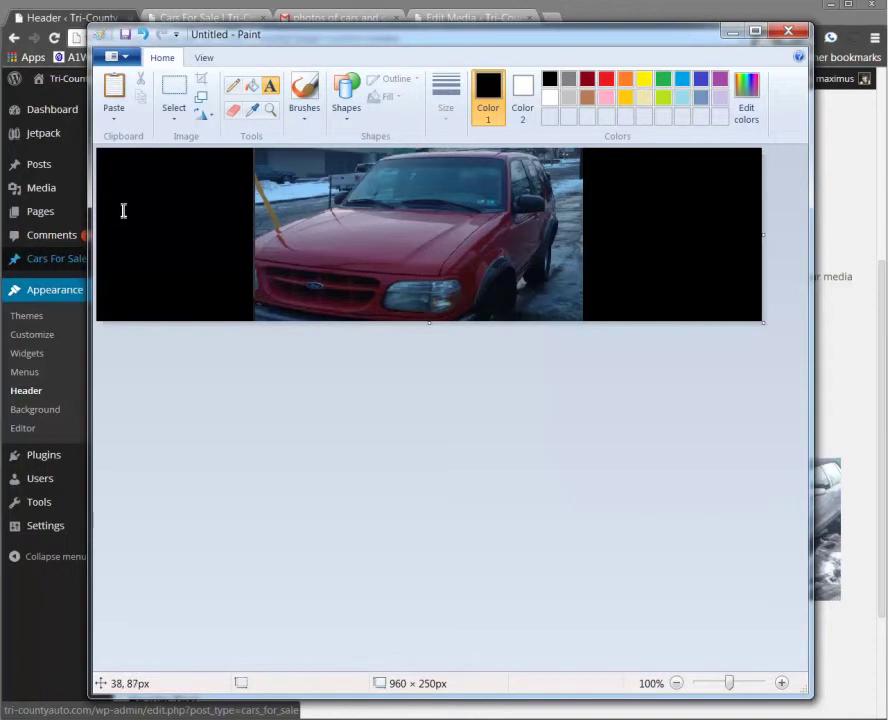
pyautogui.click(123, 210)
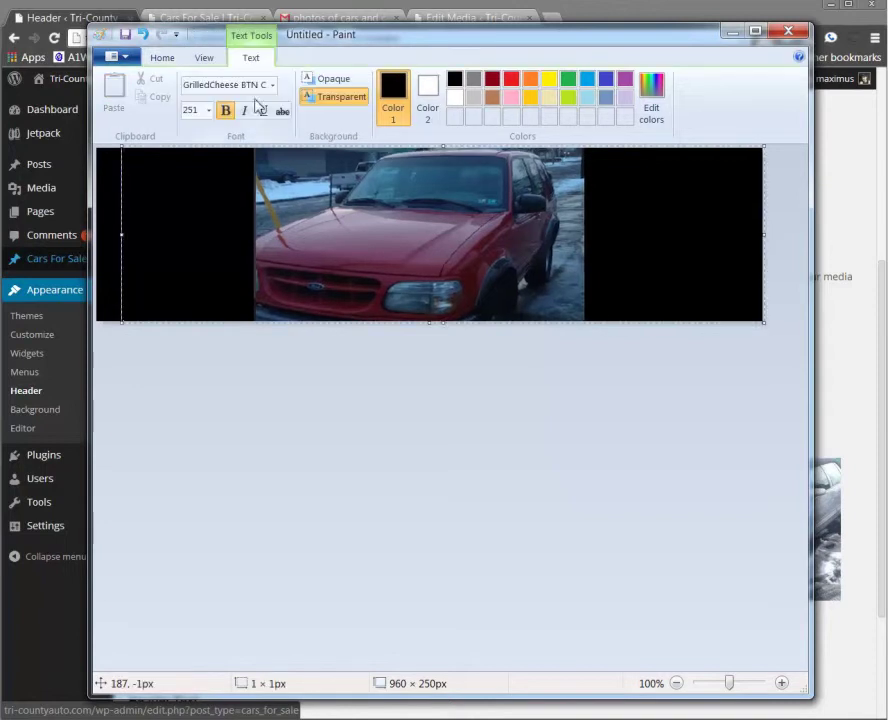
pyautogui.click(198, 111)
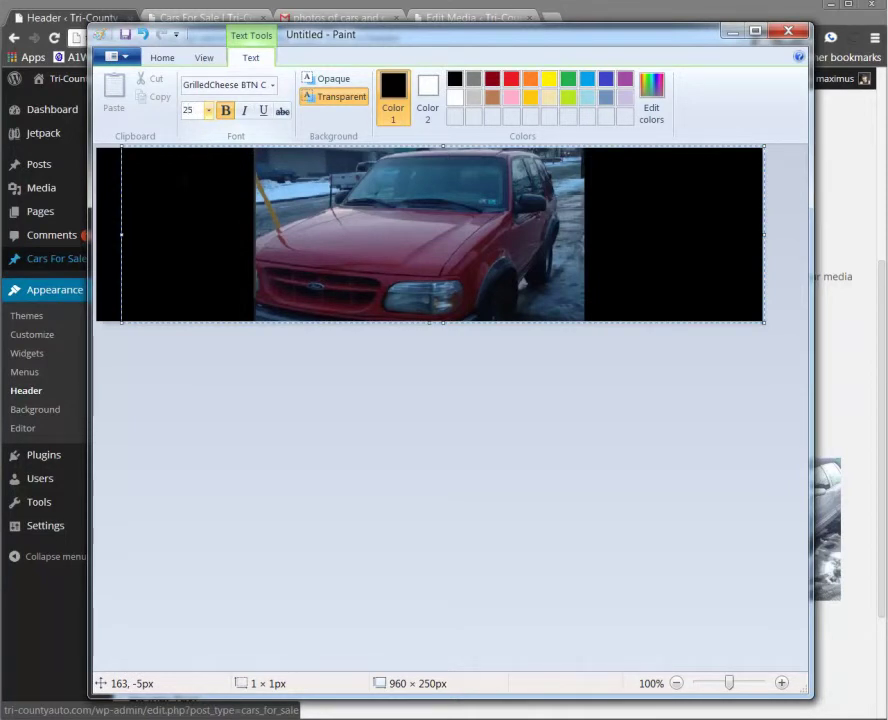
pyautogui.press('Return')
# Step: Enter the title "Tri-CountyAuto.com" in the text box and color it white
pyautogui.write('Tri')
pyautogui.hotkey('ctrl', 'a')
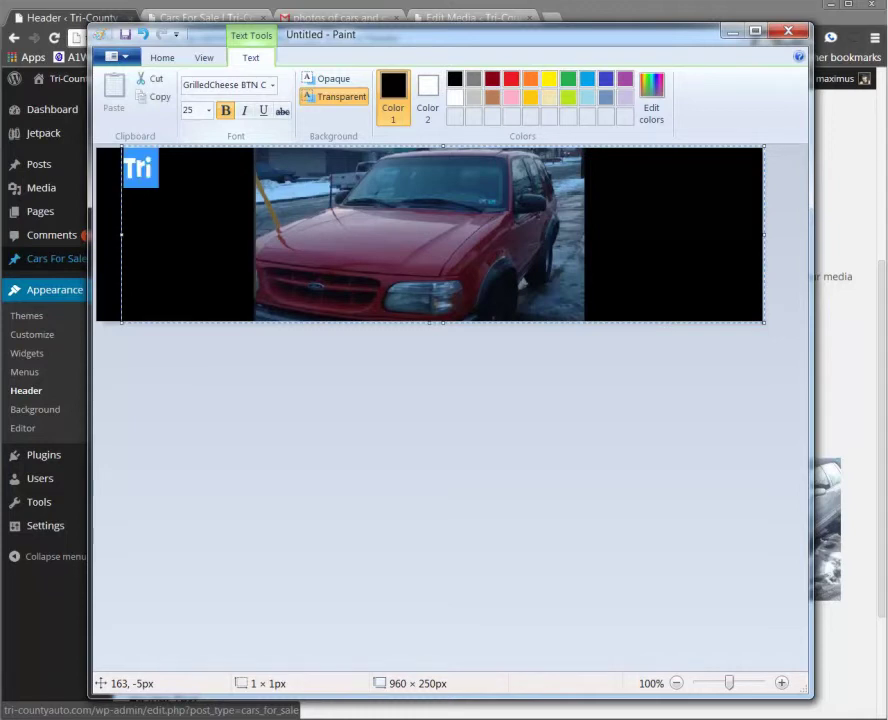
pyautogui.click(457, 99)
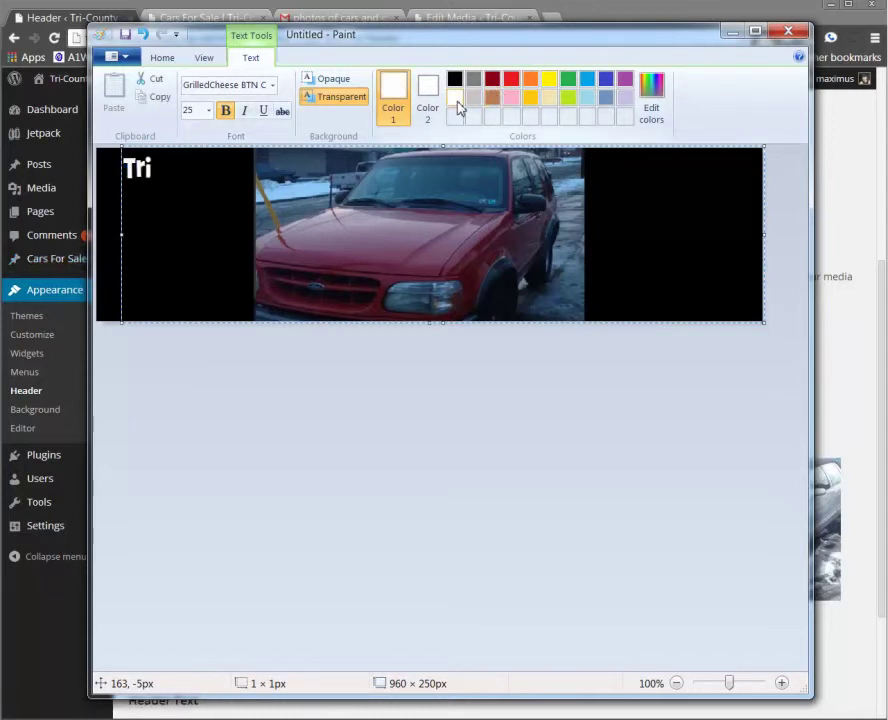
pyautogui.write('-County')
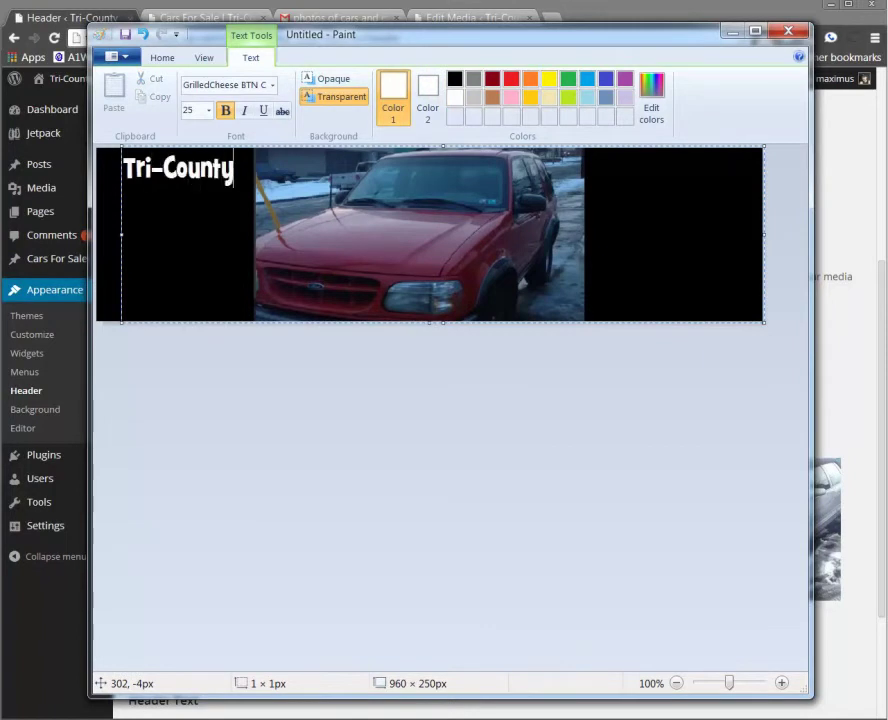
pyautogui.write('Auto')
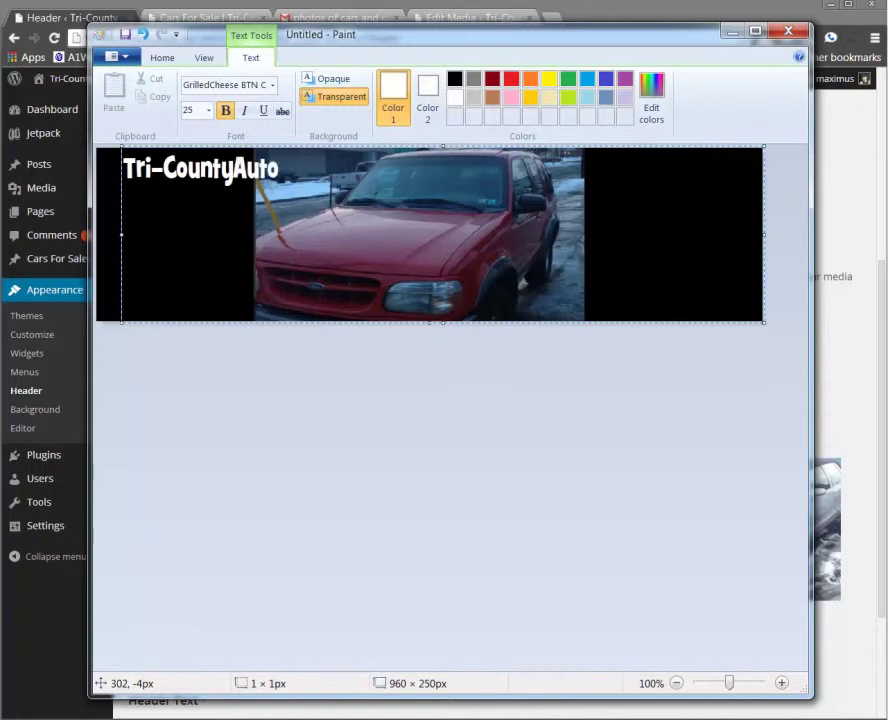
pyautogui.write('.com')
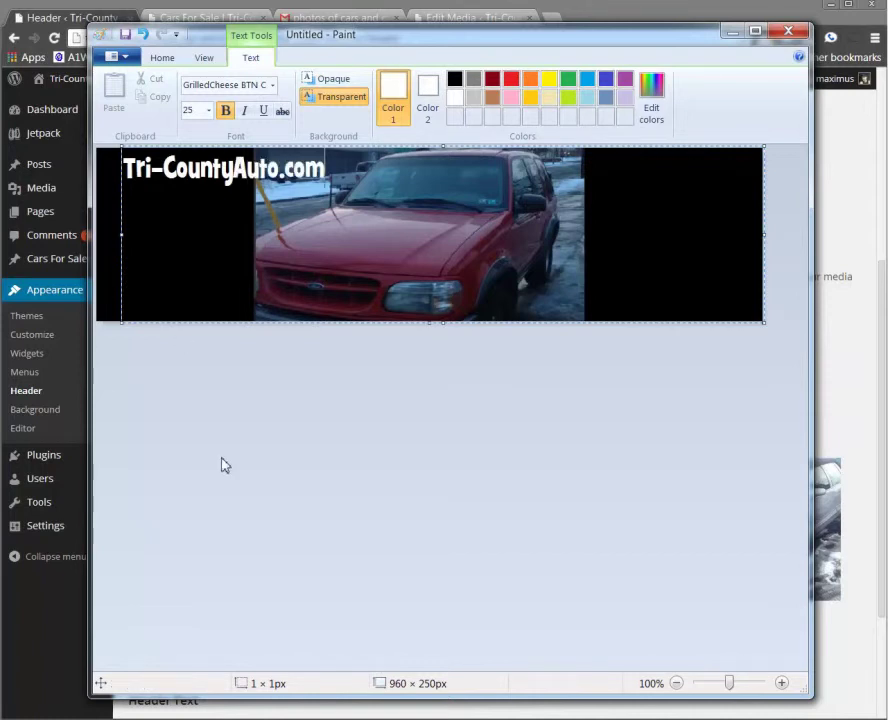
# Step: Start saving the picture as a JPEG and choose the folder 1aaaa inside the desktop folder TEMP_FOLDE$R
pyautogui.moveTo(476, 22)
pyautogui.mouseDown()
pyautogui.moveTo(488, 32)
pyautogui.moveTo(565, 21)
pyautogui.mouseUp()
pyautogui.click(214, 56)
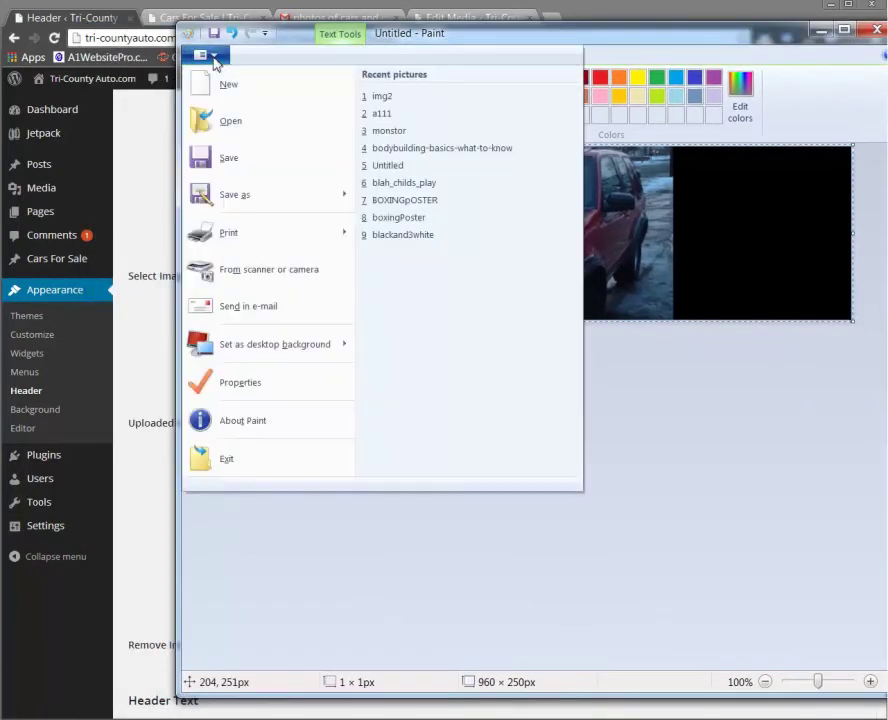
pyautogui.moveTo(308, 212)
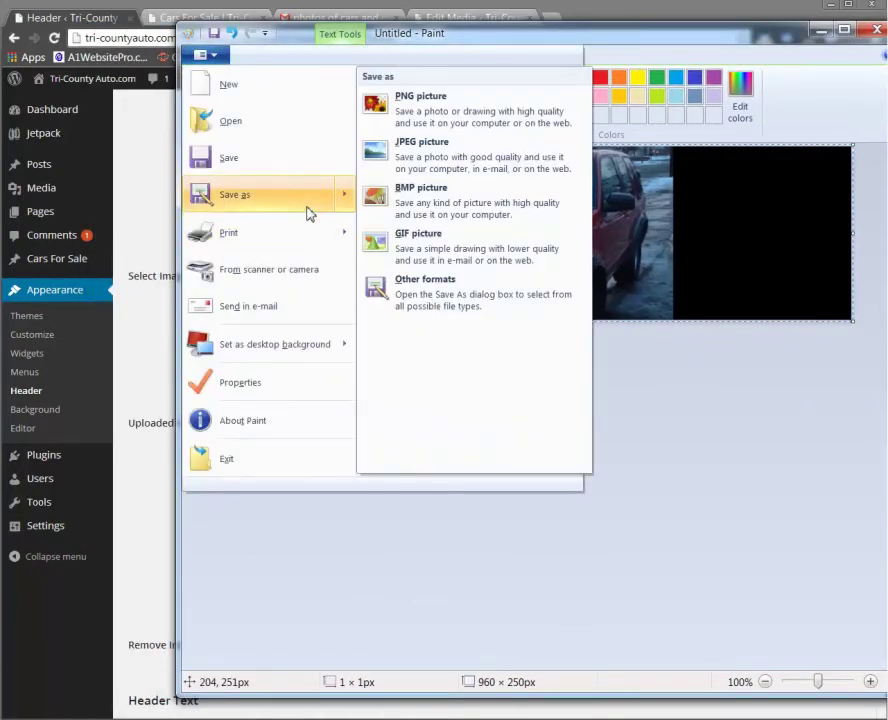
pyautogui.click(432, 156)
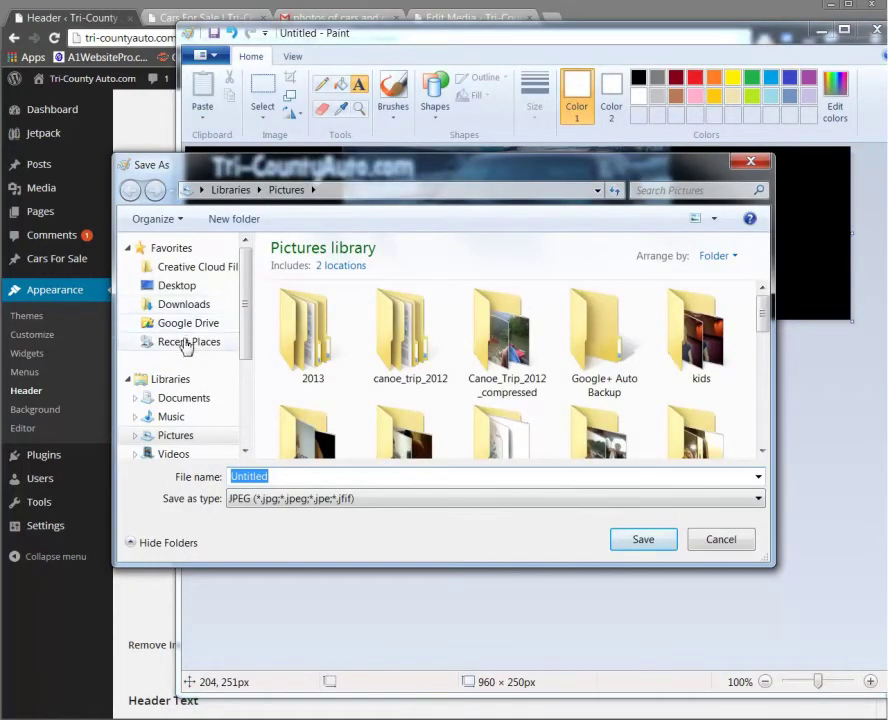
pyautogui.click(192, 285)
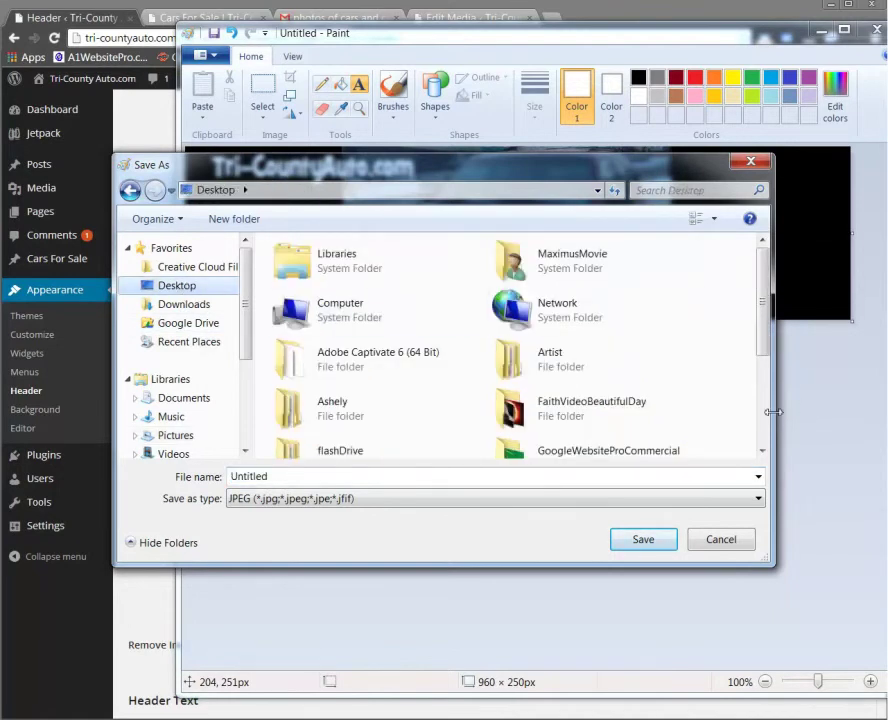
pyautogui.scroll(-3, 768, 423)
pyautogui.scroll(-2, 766, 421)
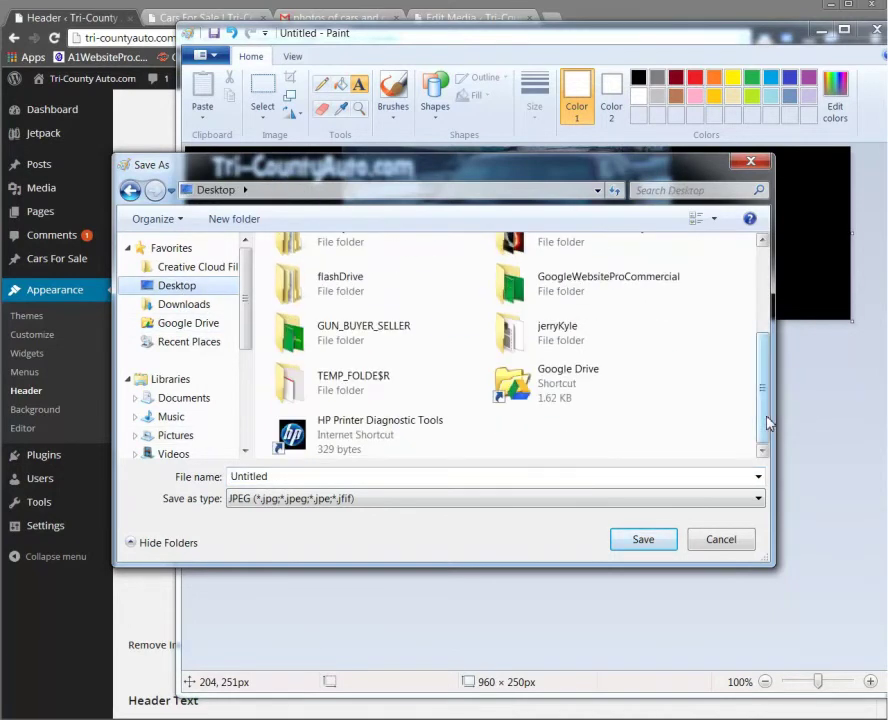
pyautogui.doubleClick(326, 368)
pyautogui.doubleClick(312, 285)
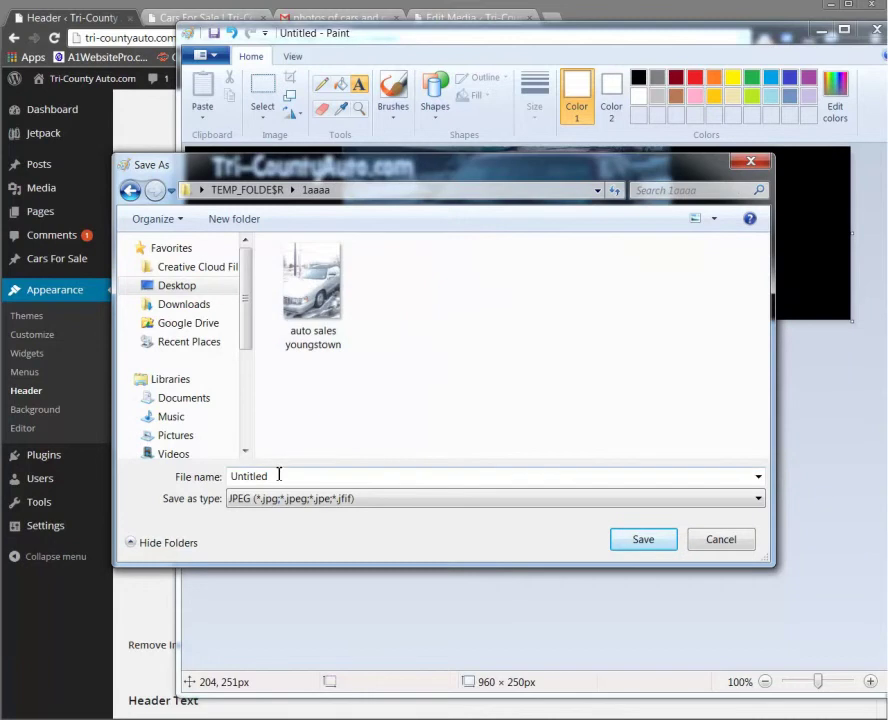
# Step: Save the file as "auto sales youngstown", replacing the existing file of that name
pyautogui.moveTo(290, 477); pyautogui.dragTo(4, 481)
pyautogui.write('a')
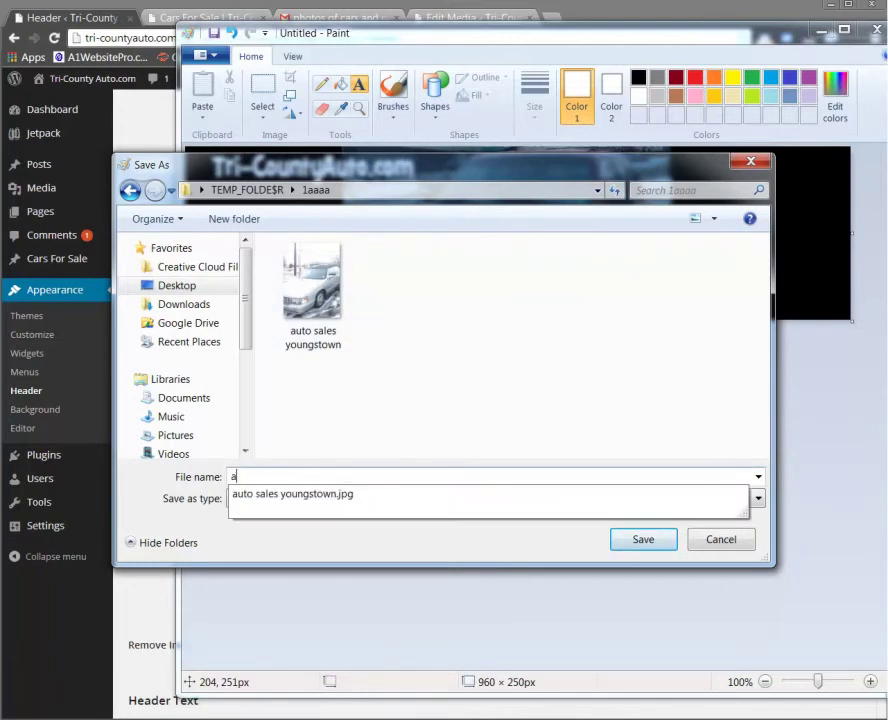
pyautogui.write('uto sales youngstown')
pyautogui.press('Return')
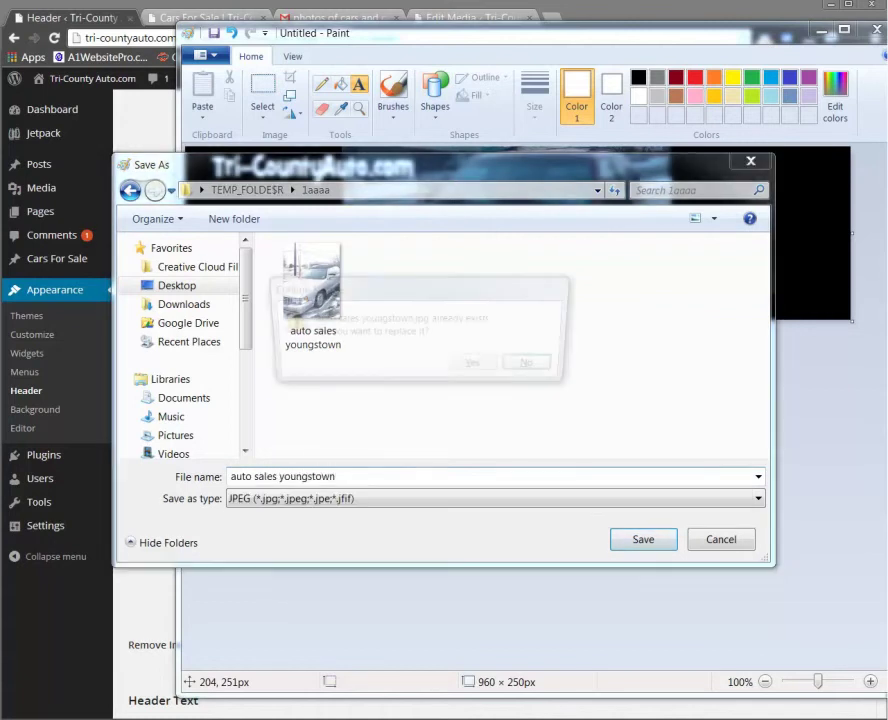
pyautogui.click(497, 368)
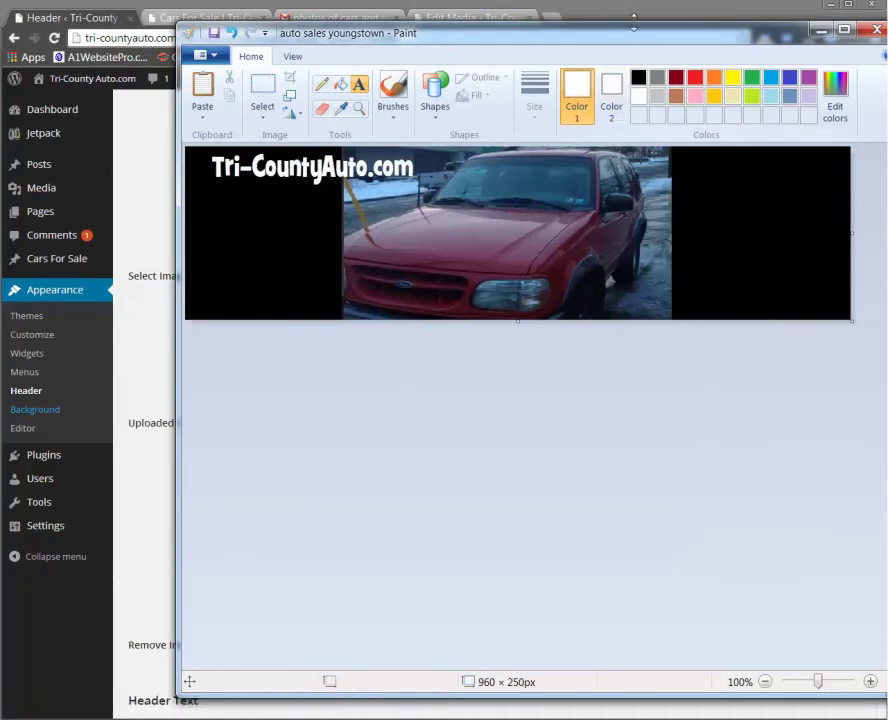
# Step: Switch to the WordPress Header page in Chrome and upload auto sales youngstown.jpg as the header image
pyautogui.click(636, 12)
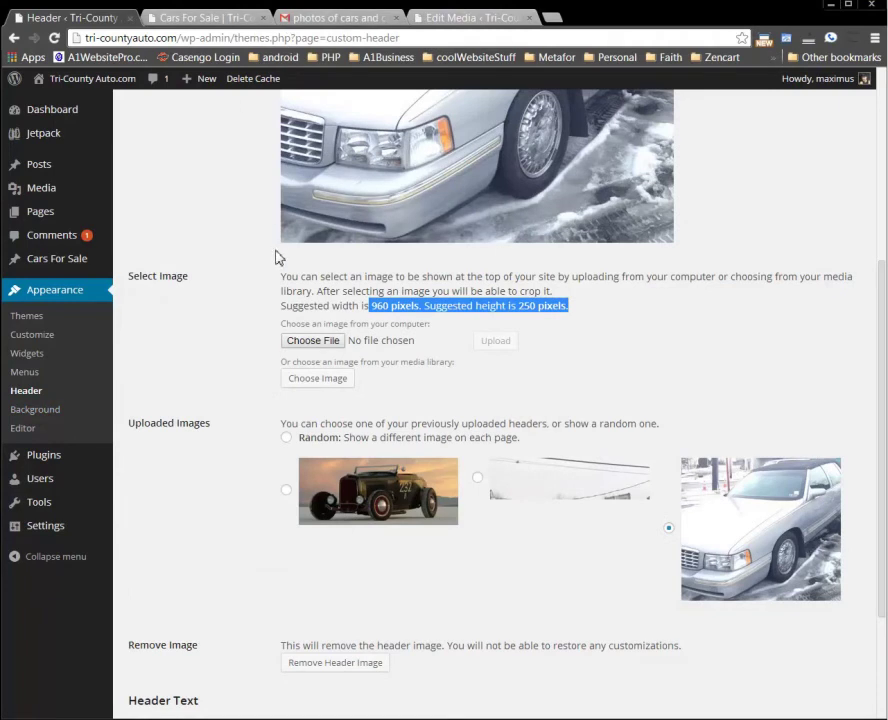
pyautogui.click(318, 346)
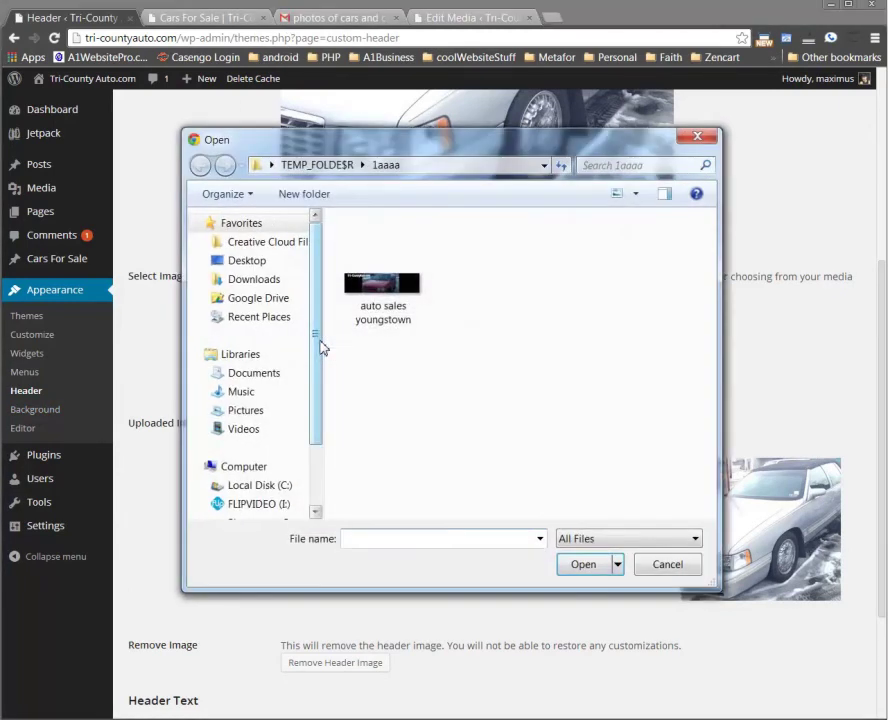
pyautogui.doubleClick(394, 292)
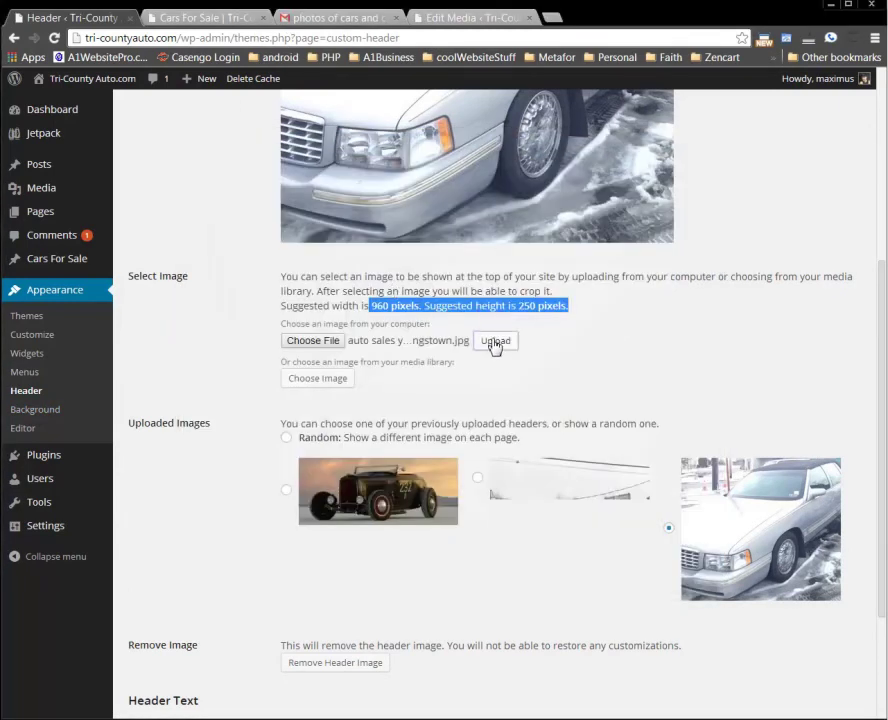
pyautogui.click(497, 344)
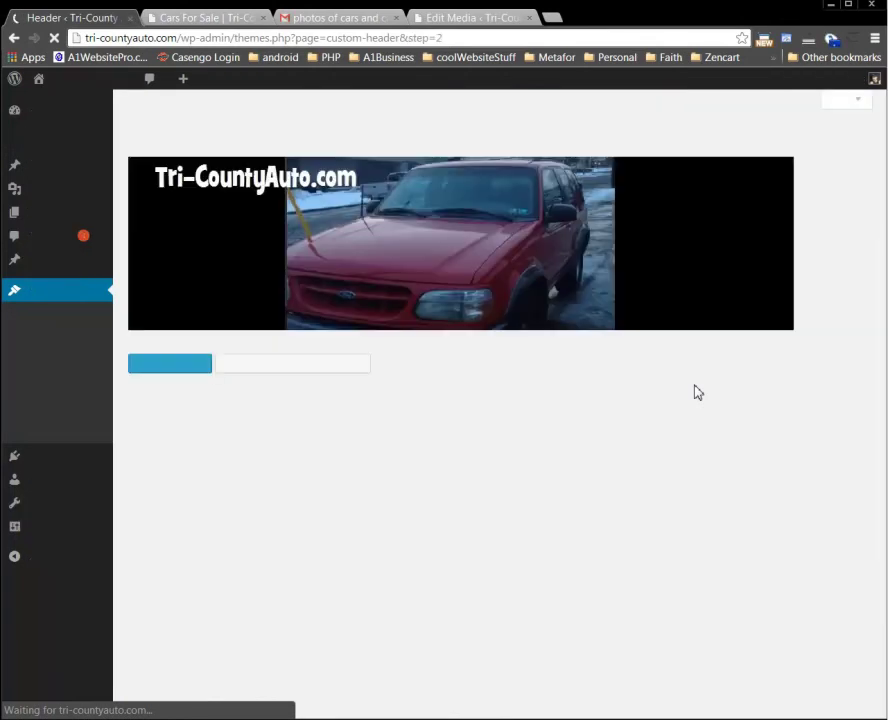
# Step: Extend the crop area over the whole header image, then crop and publish it
pyautogui.moveTo(466, 329)
pyautogui.mouseDown()
pyautogui.moveTo(470, 292)
pyautogui.moveTo(468, 339)
pyautogui.moveTo(484, 276)
pyautogui.moveTo(474, 338)
pyautogui.mouseUp()
pyautogui.moveTo(797, 246); pyautogui.dragTo(839, 248)
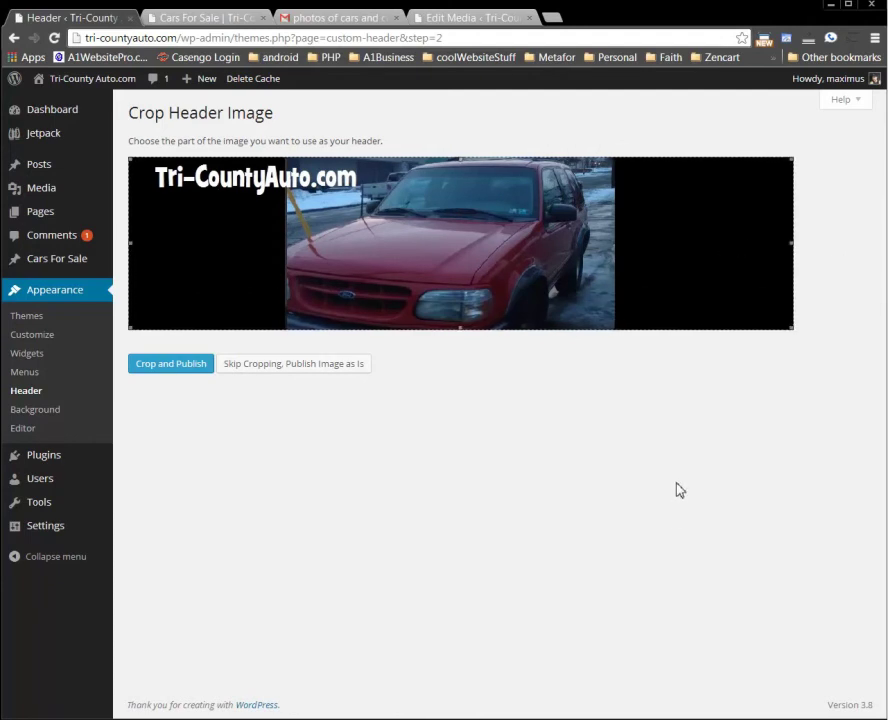
pyautogui.click(175, 366)
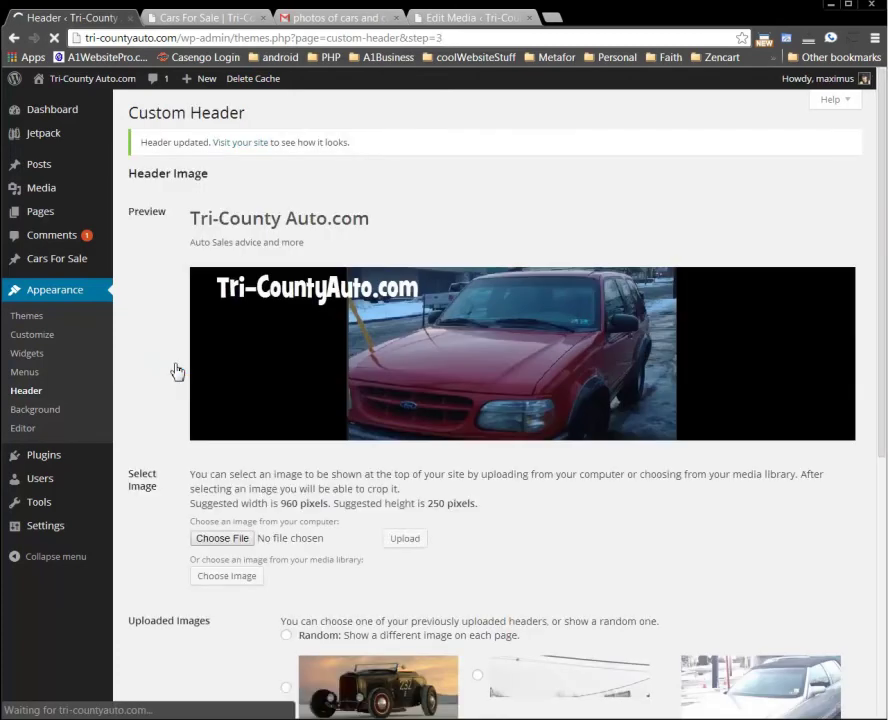
# Step: Reload the live Cars For Sale page to check the new header image
pyautogui.click(225, 16)
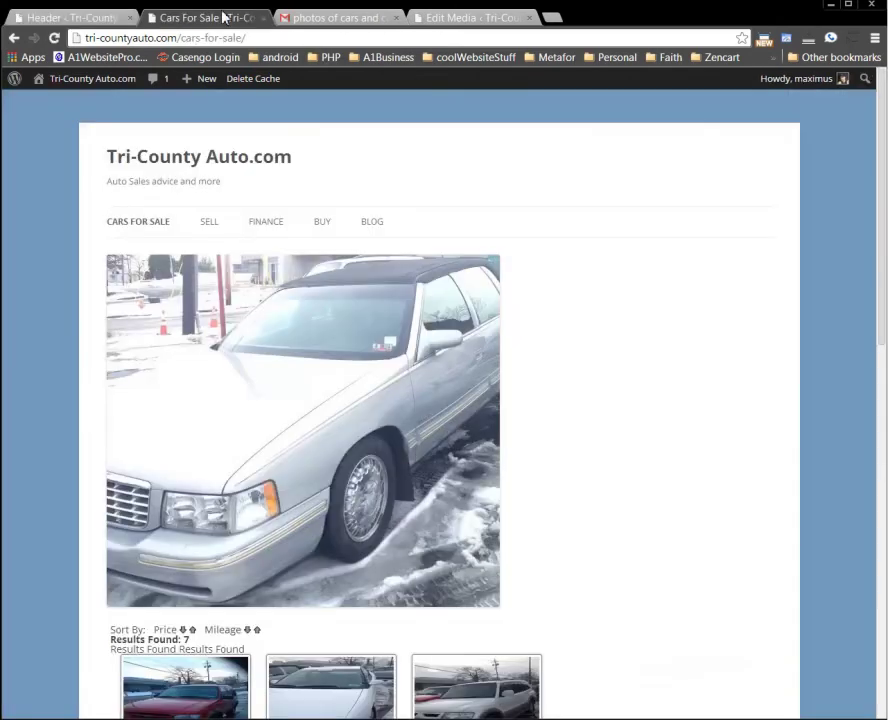
pyautogui.click(54, 37)
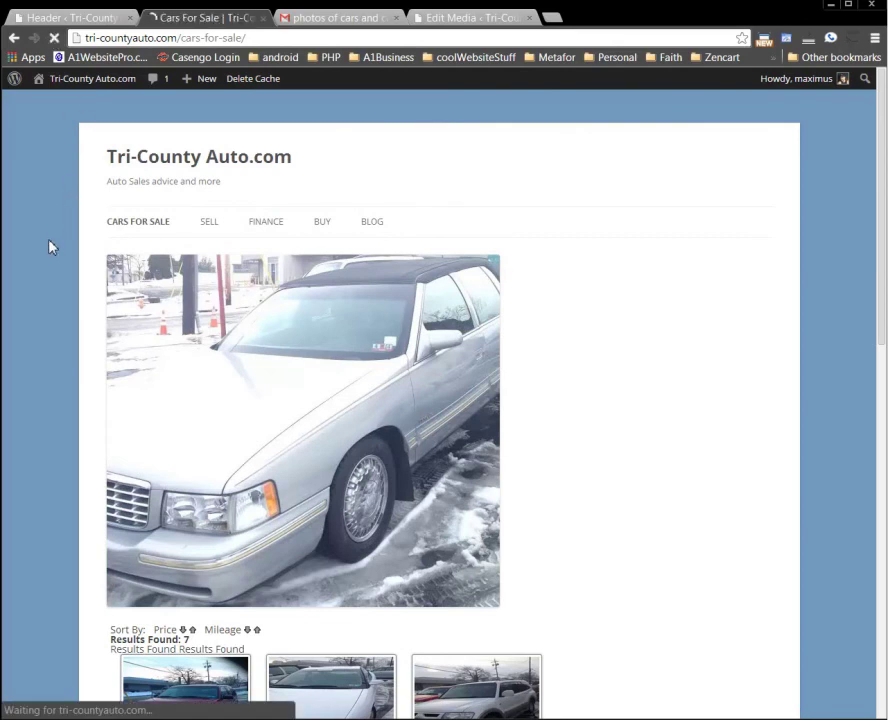